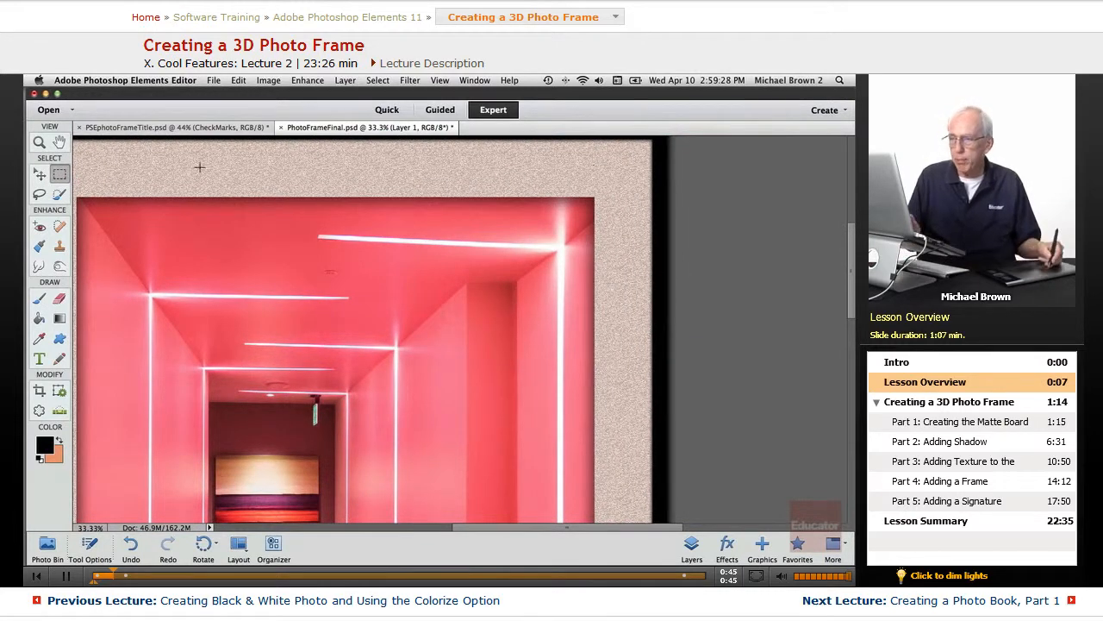
Step: Examine the finished framed photo up close, including its textured matte, inner shadow, signature and black frame corner, and return to the full view
{"action": "mouse_move", "coordinate": [399, 440]}
{"action": "left_mouse_down"}
{"action": "mouse_move", "coordinate": [404, 293]}
{"action": "mouse_move", "coordinate": [439, 253]}
{"action": "left_mouse_up"}
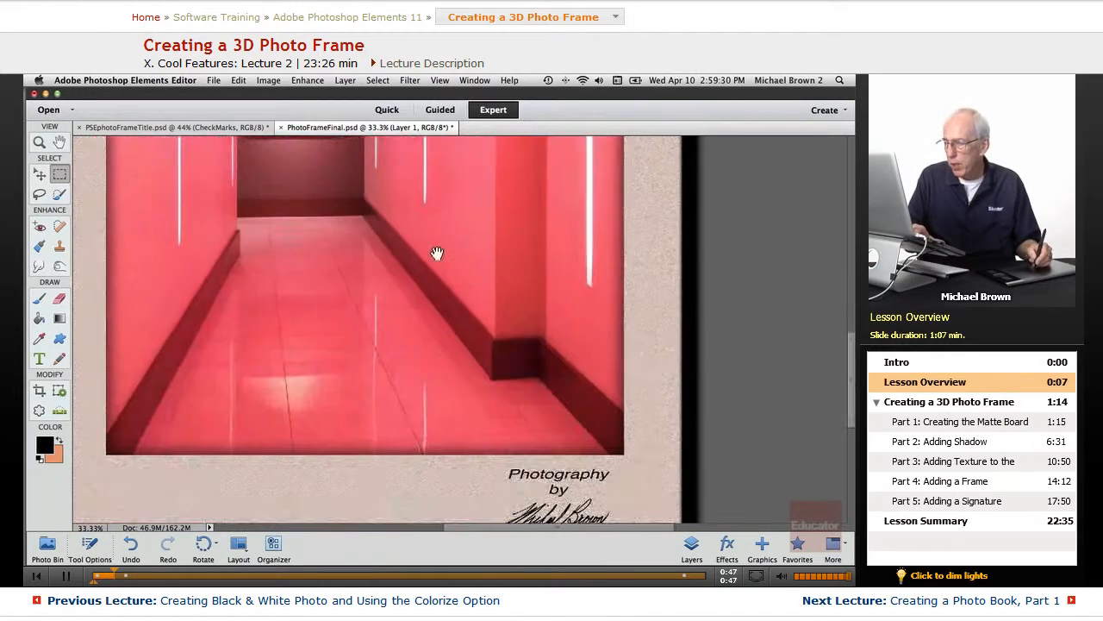
{"action": "left_click_drag", "start_coordinate": [315, 242], "coordinate": [404, 503]}
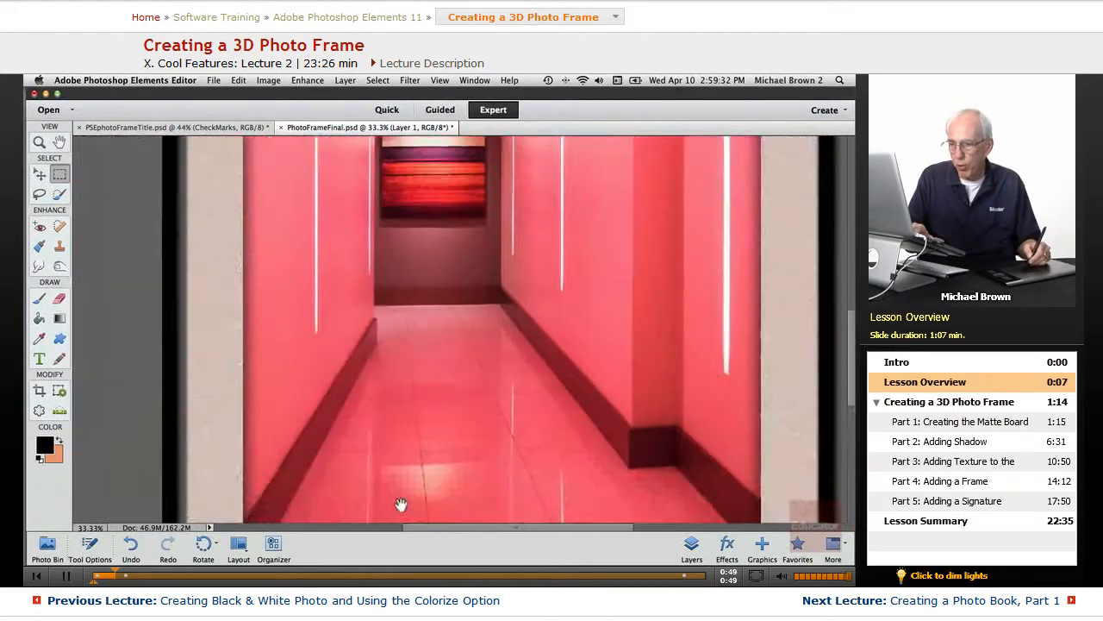
{"action": "key", "text": "super+minus"}
{"action": "key", "text": "super+minus"}
{"action": "key", "text": "super+minus"}
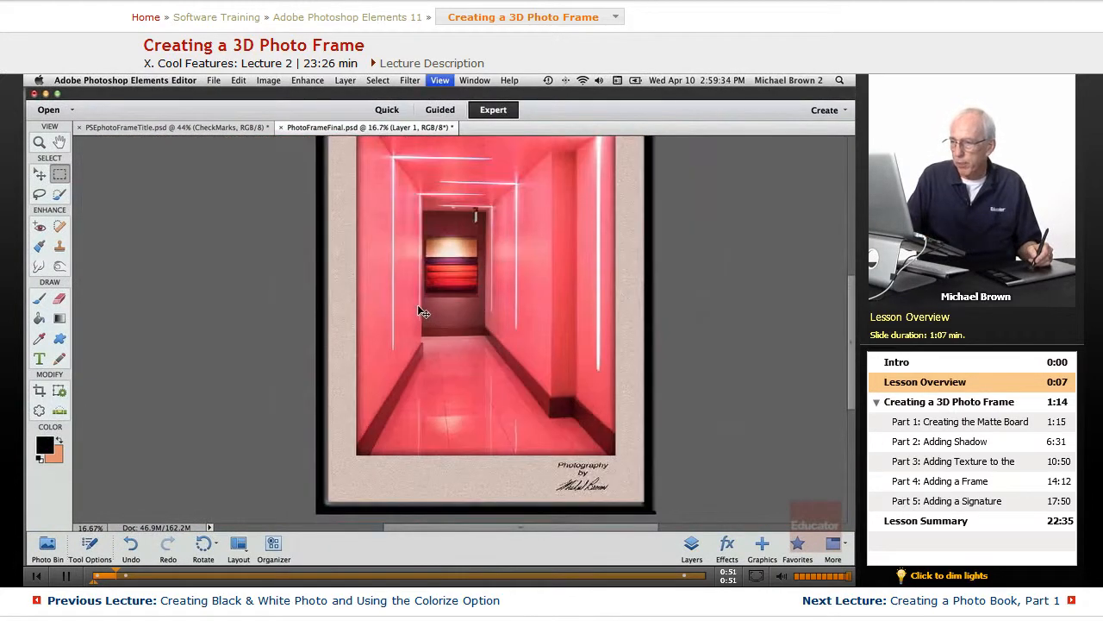
{"action": "key", "text": "super+plus"}
{"action": "key", "text": "super+plus"}
{"action": "key", "text": "super+plus"}
{"action": "key", "text": "super+plus"}
{"action": "left_click_drag", "start_coordinate": [682, 321], "coordinate": [544, 494]}
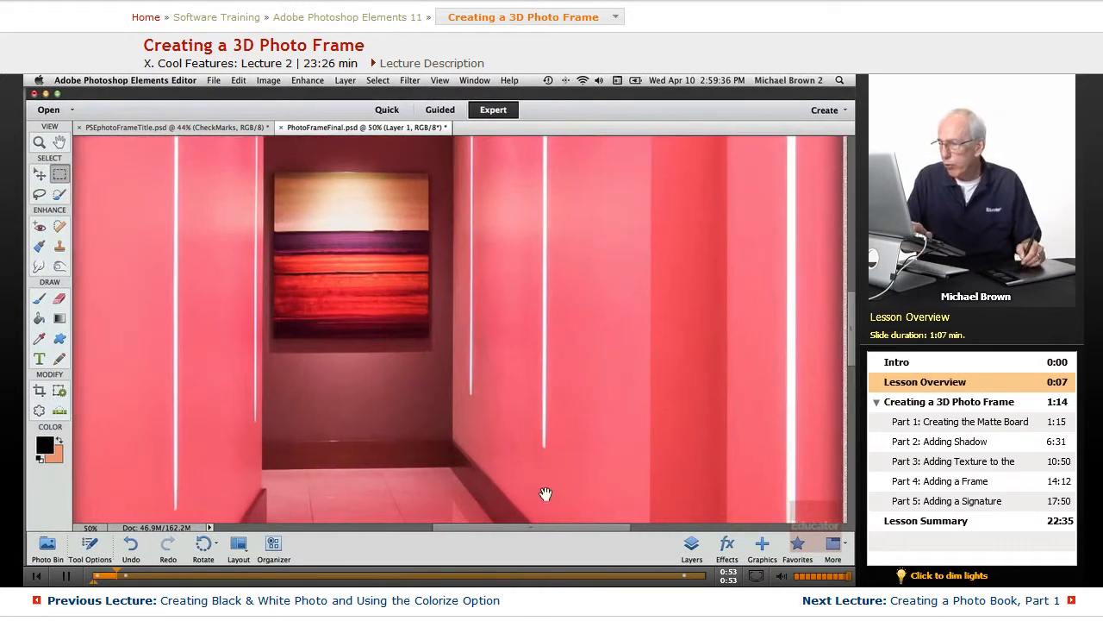
{"action": "left_click_drag", "start_coordinate": [664, 176], "coordinate": [534, 483]}
{"action": "left_click_drag", "start_coordinate": [616, 198], "coordinate": [532, 345]}
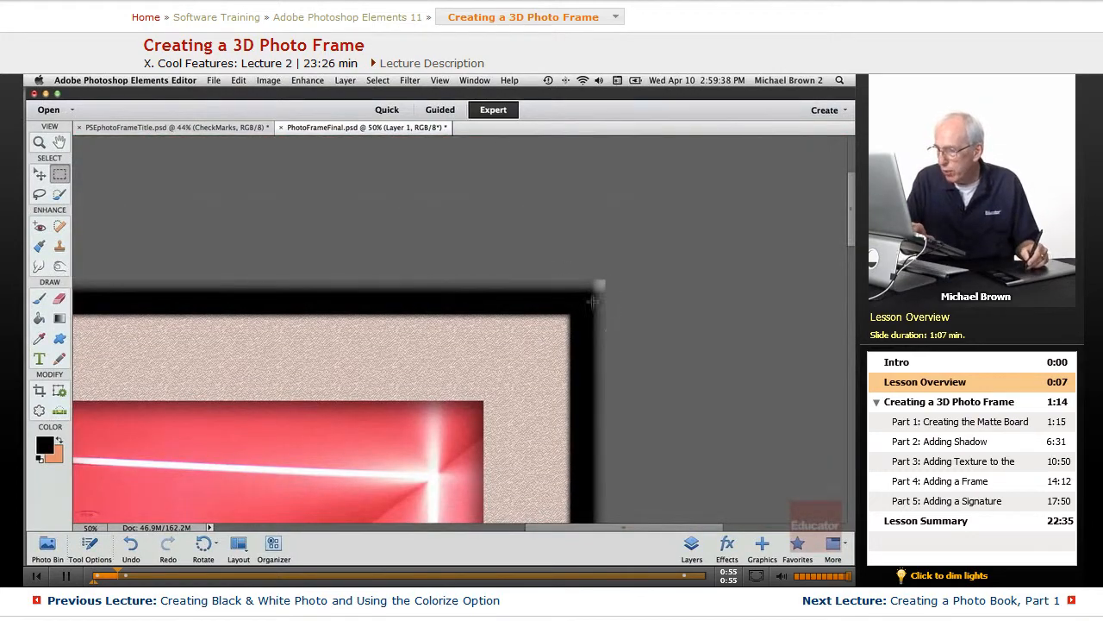
{"action": "key", "text": "super+0"}
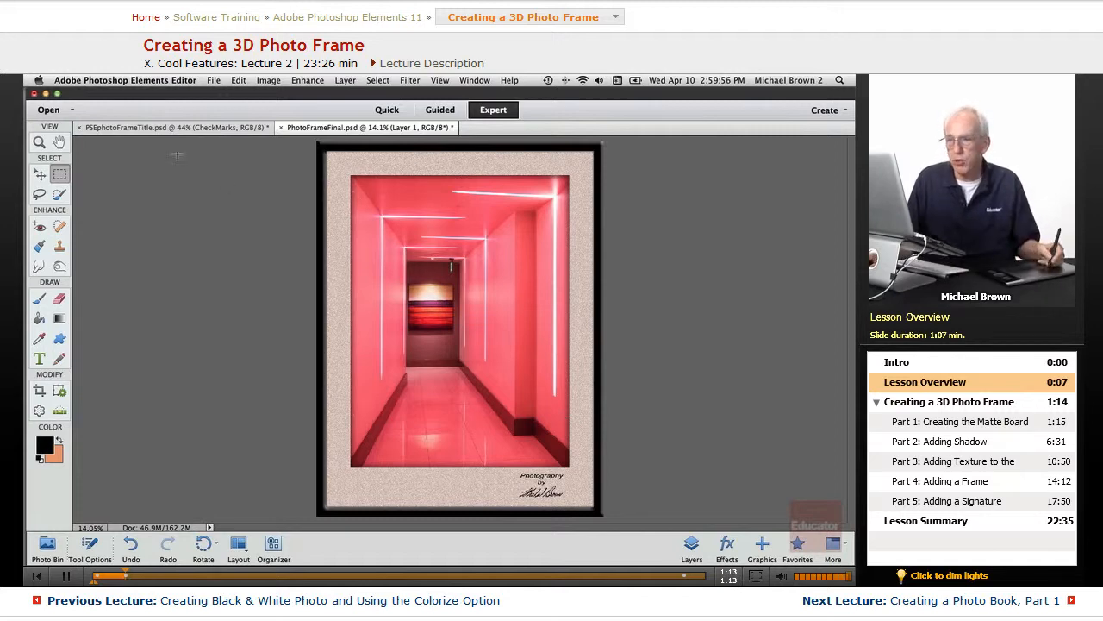
Step: In PhotoFrameFinal.psd, show the layers and load the outline of the hallway photo on Layer 1 as a selection
{"action": "left_click", "coordinate": [173, 127]}
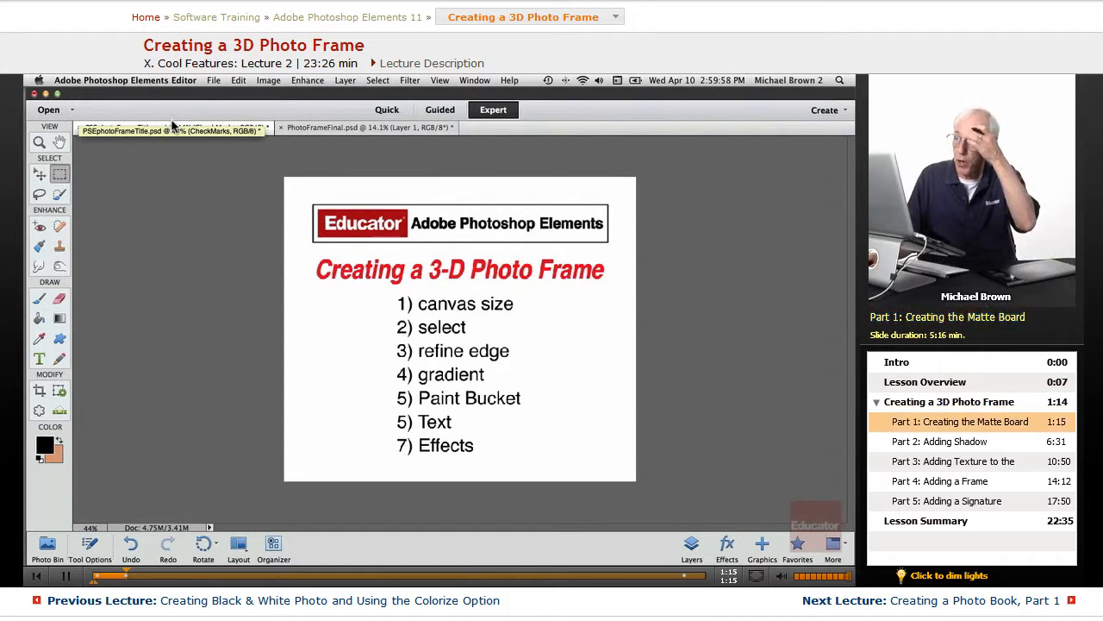
{"action": "left_click", "coordinate": [350, 128]}
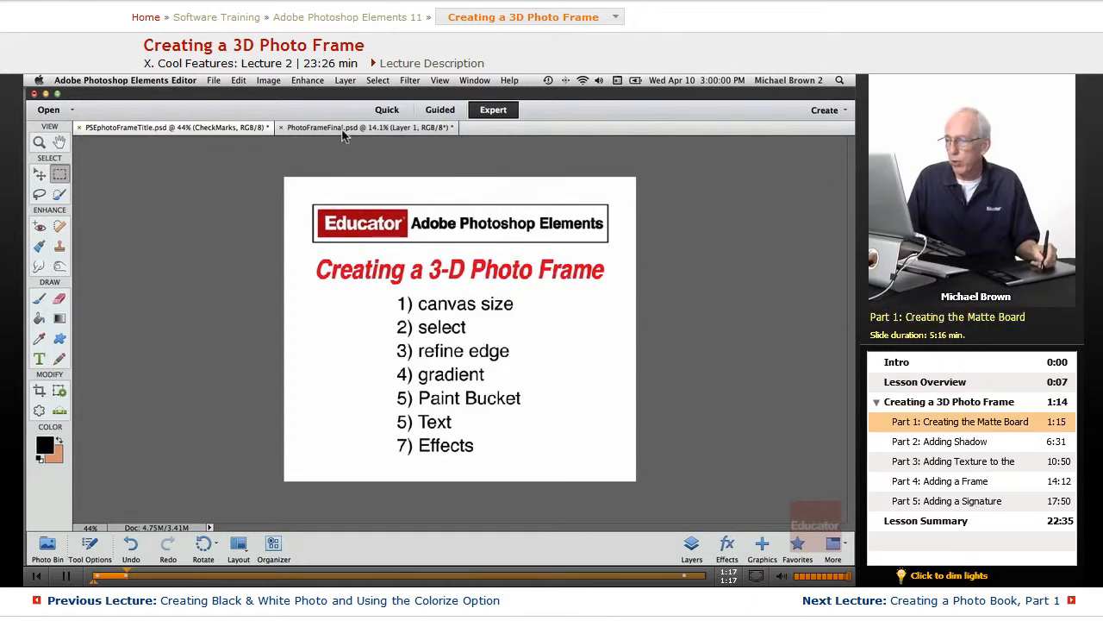
{"action": "left_click", "coordinate": [690, 545]}
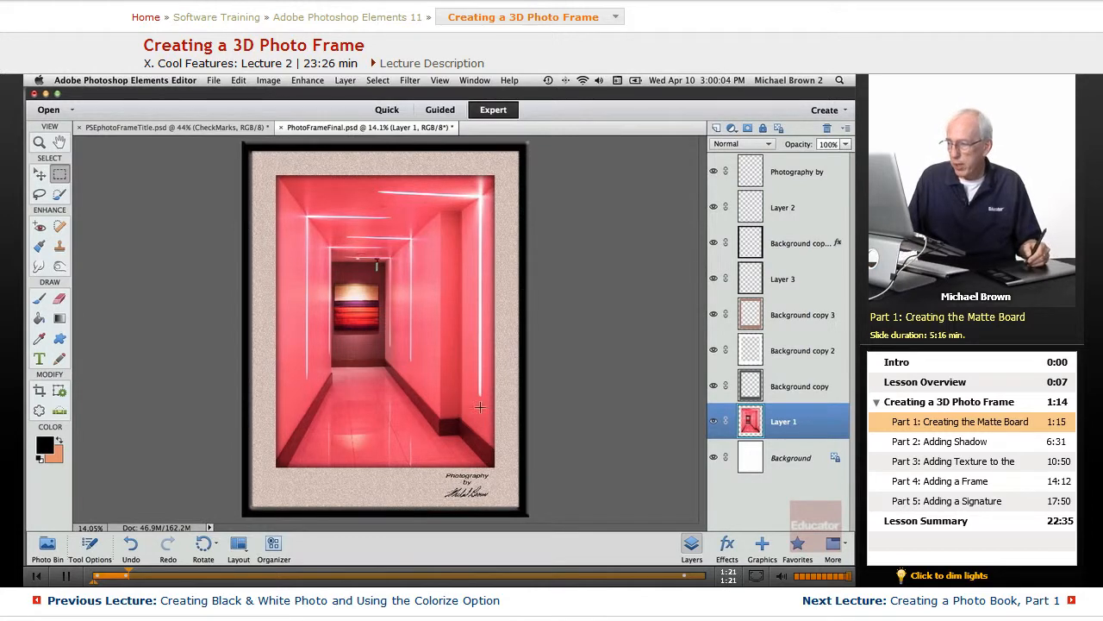
{"action": "left_click", "coordinate": [750, 420], "text": "super"}
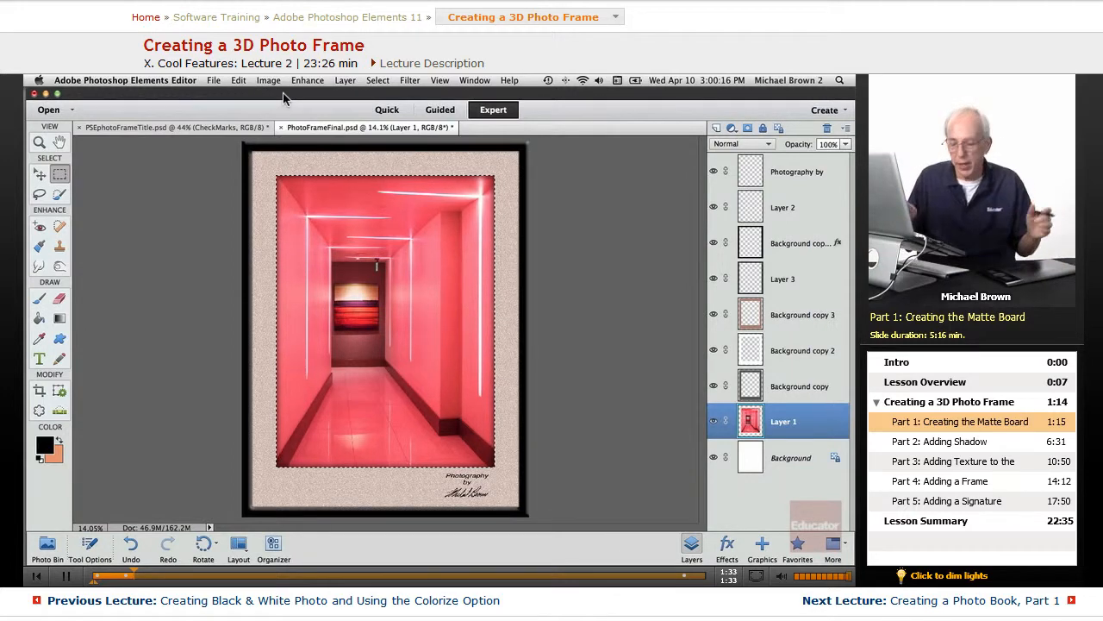
Step: Copy the selected photo and paste it into a new white RGB document of 2691 x 3608 pixels at 240 pixels/inch
{"action": "key", "text": "super+n"}
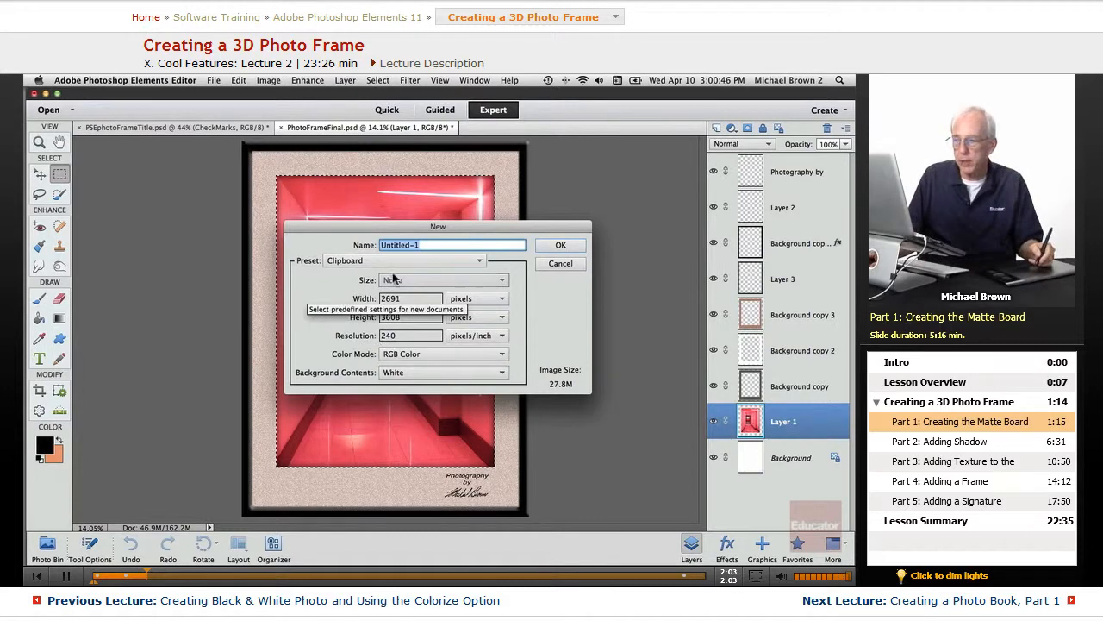
{"action": "left_click", "coordinate": [565, 246]}
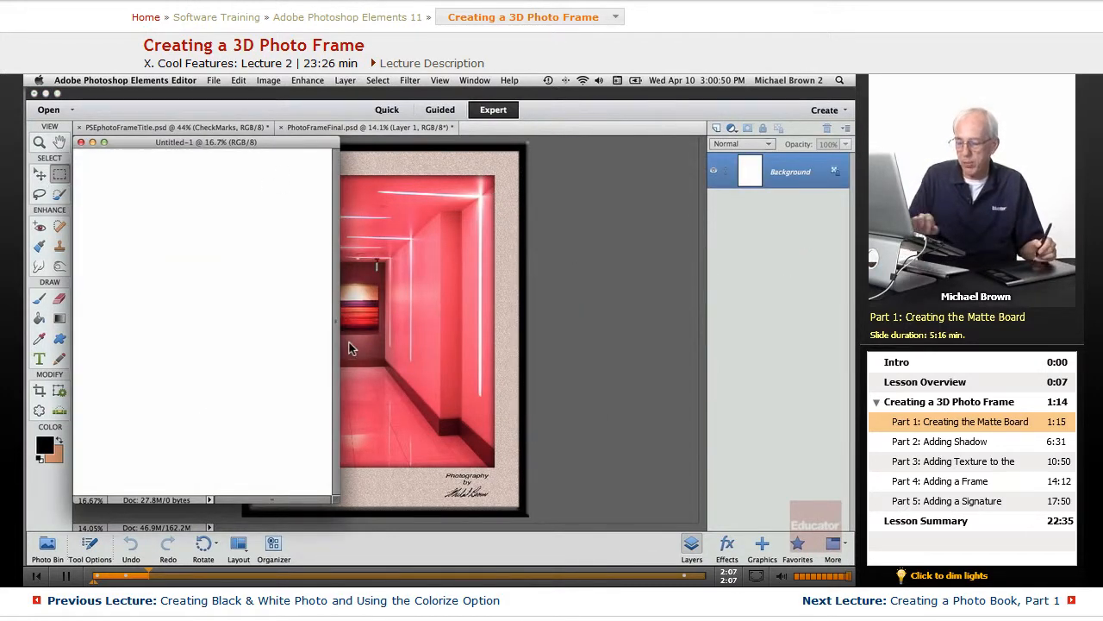
{"action": "left_click_drag", "start_coordinate": [349, 347], "coordinate": [314, 248]}
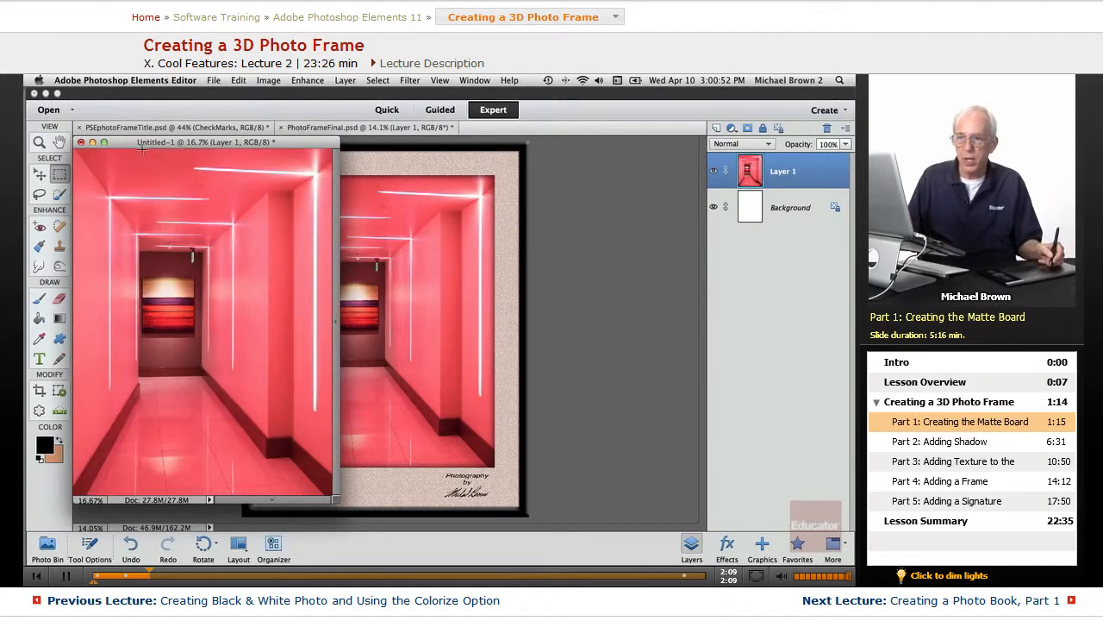
Step: Move the new document's floating window aside and consolidate all open images to tabs
{"action": "left_click_drag", "start_coordinate": [125, 142], "coordinate": [472, 197]}
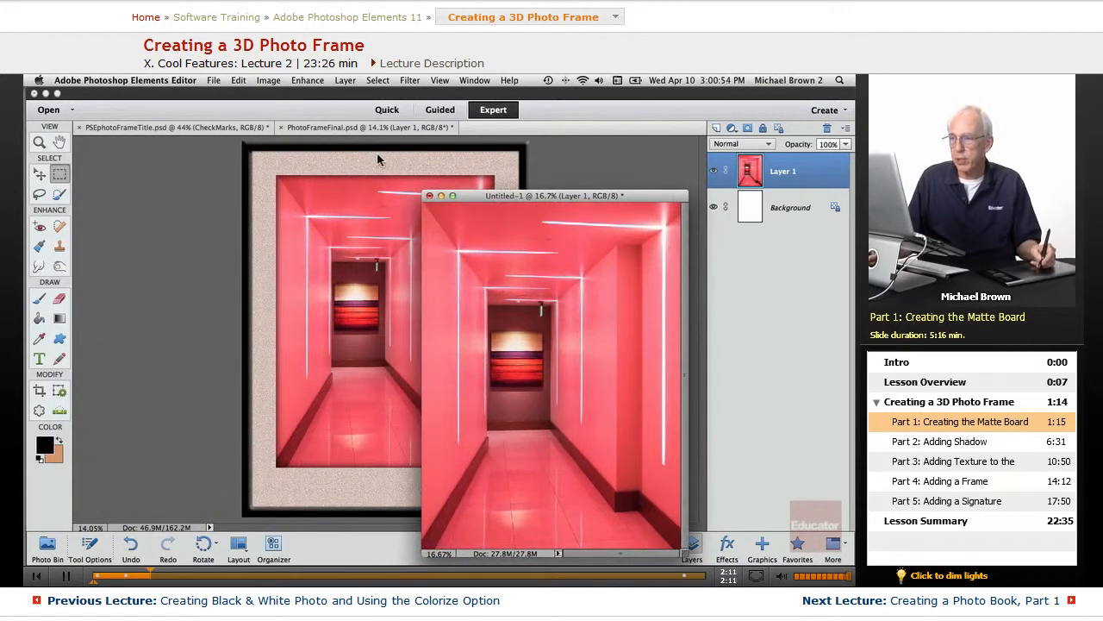
{"action": "left_click", "coordinate": [476, 81]}
{"action": "mouse_move", "coordinate": [508, 94]}
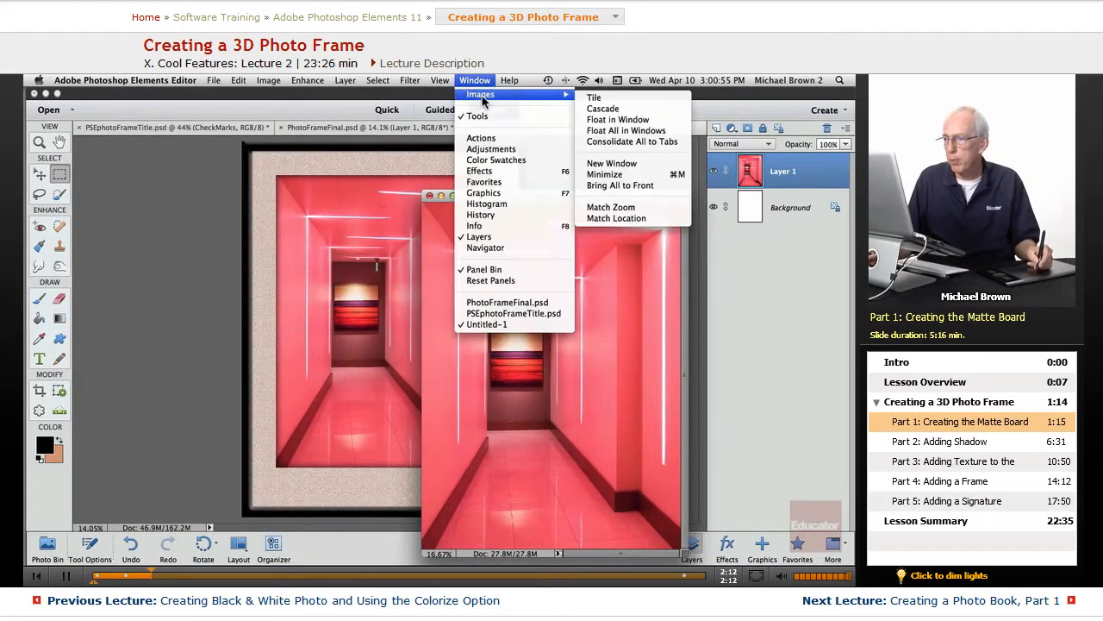
{"action": "left_click", "coordinate": [611, 142]}
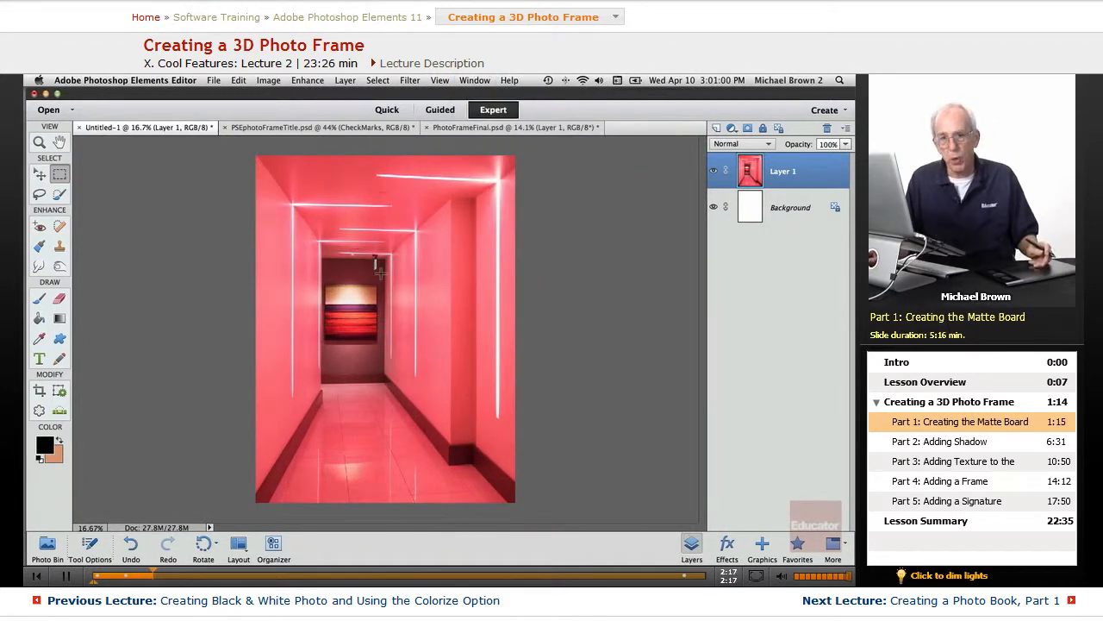
Step: Deselect the photo in PhotoFrameFinal.psd and return to the new untitled document
{"action": "left_click", "coordinate": [302, 128]}
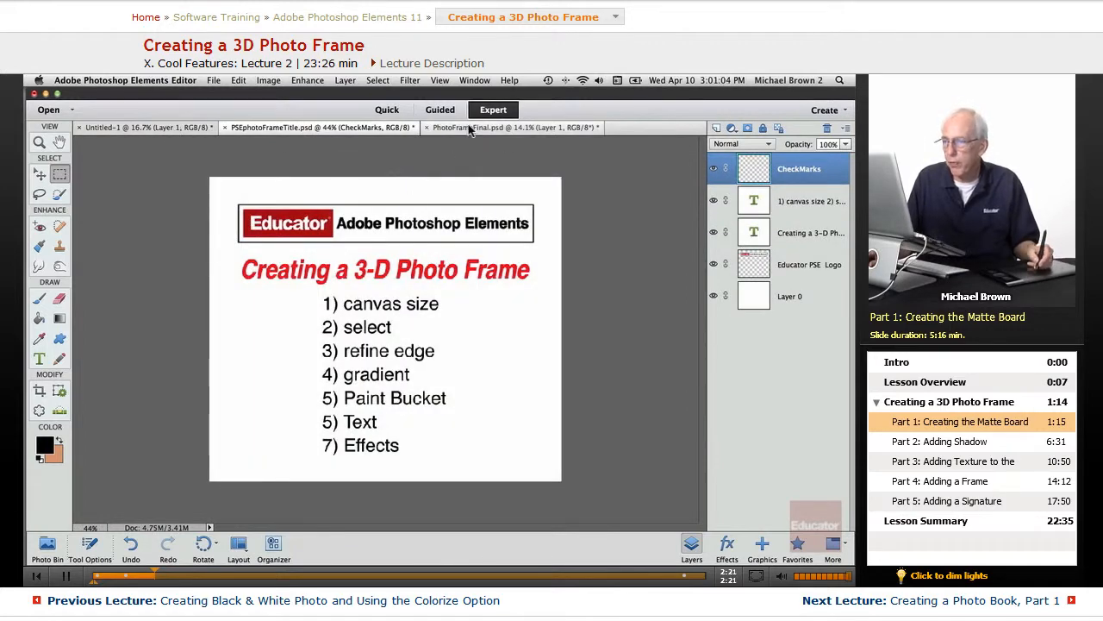
{"action": "left_click", "coordinate": [493, 127]}
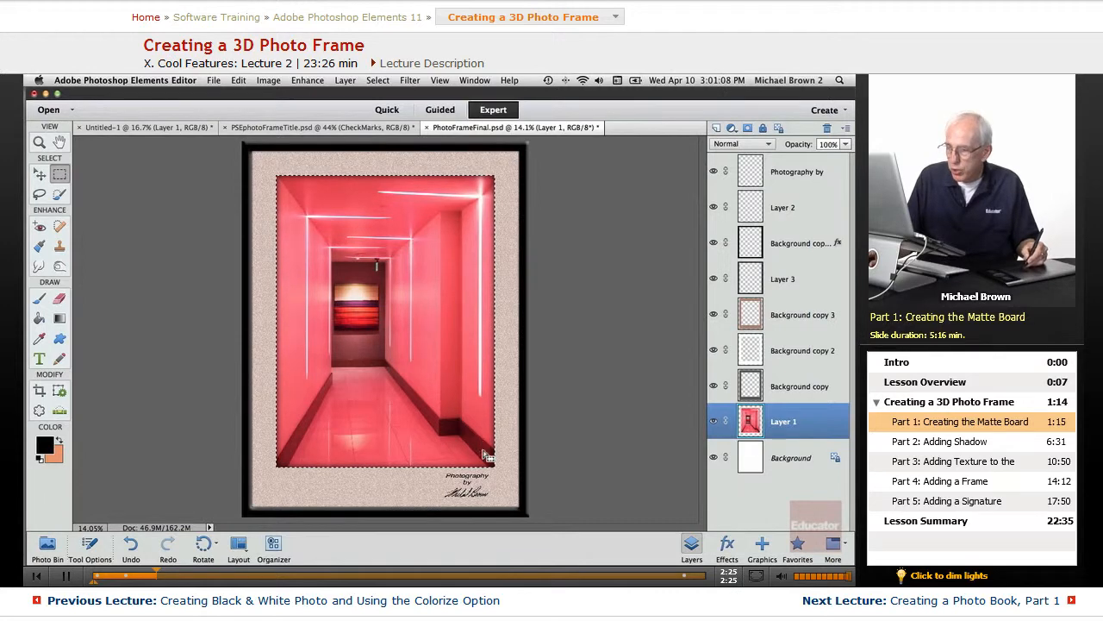
{"action": "key", "text": "super+d"}
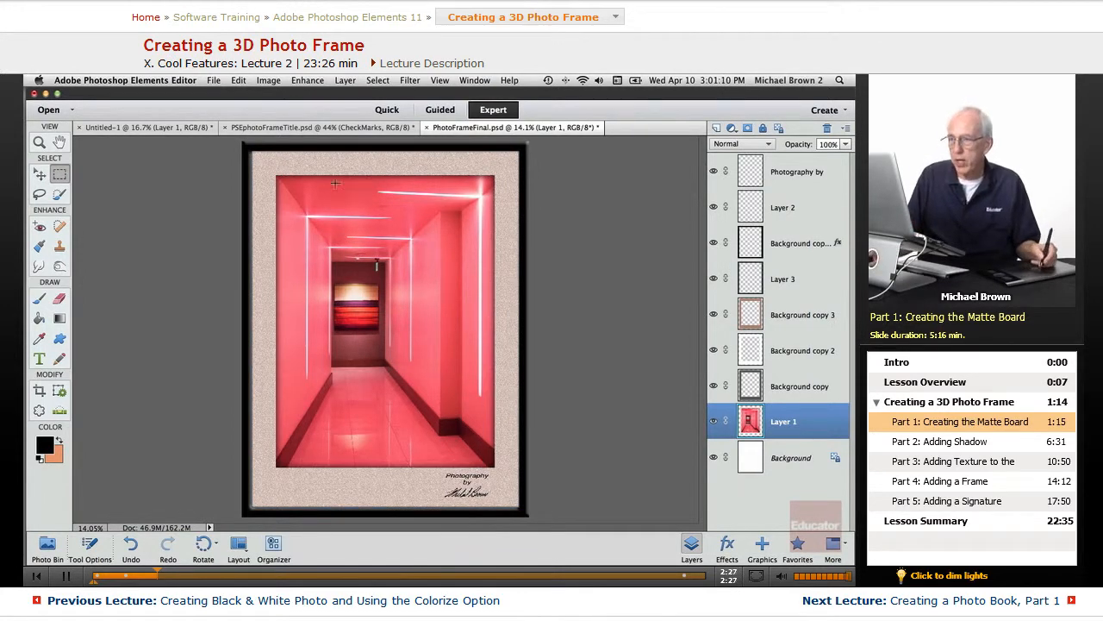
{"action": "left_click", "coordinate": [152, 127]}
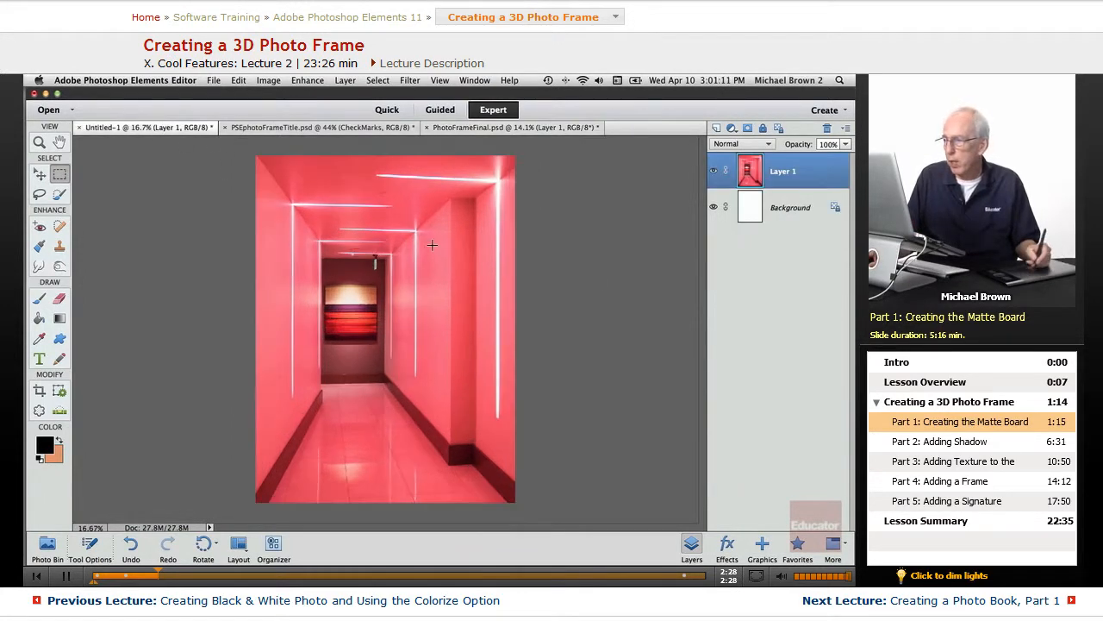
Step: Duplicate the white Background layer twice beneath the photo layer
{"action": "left_click", "coordinate": [796, 223]}
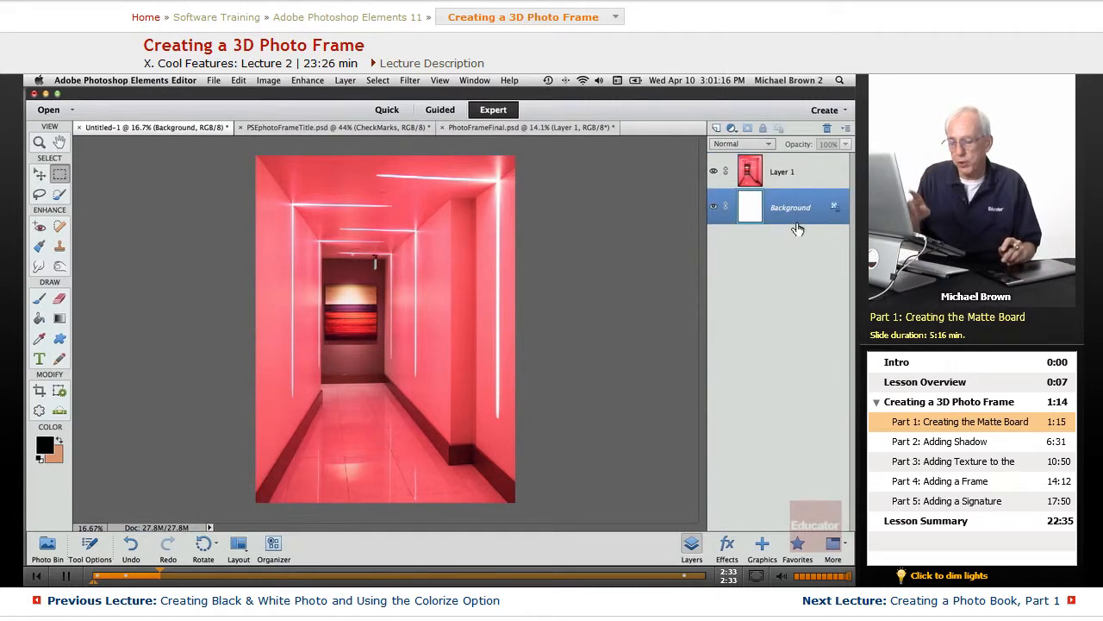
{"action": "key", "text": "super+j"}
{"action": "key", "text": "super+j"}
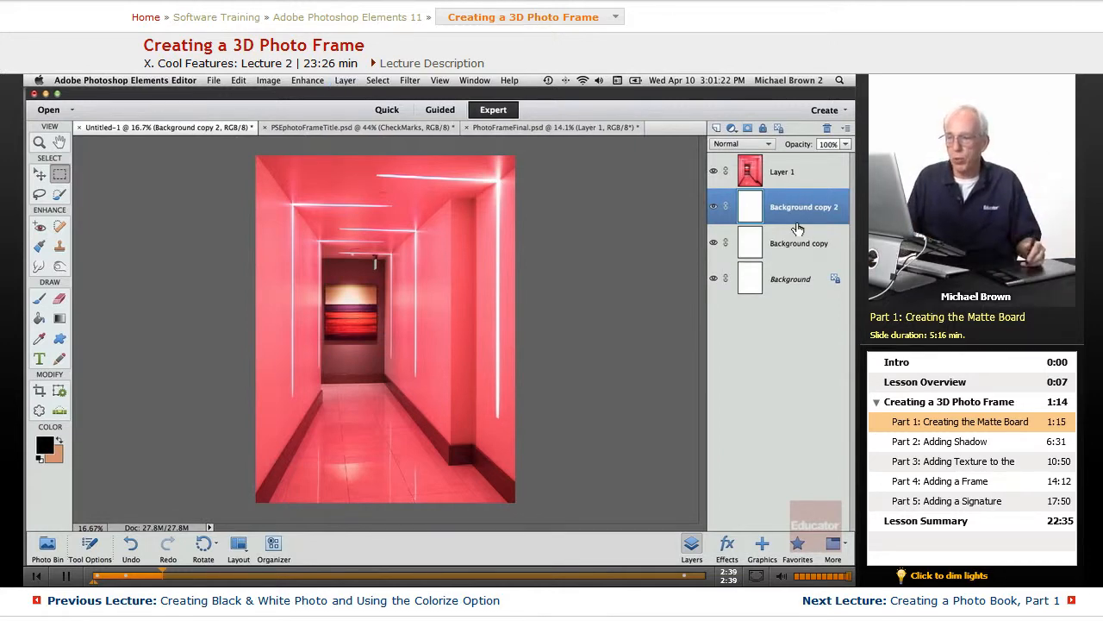
{"action": "left_click", "coordinate": [498, 129]}
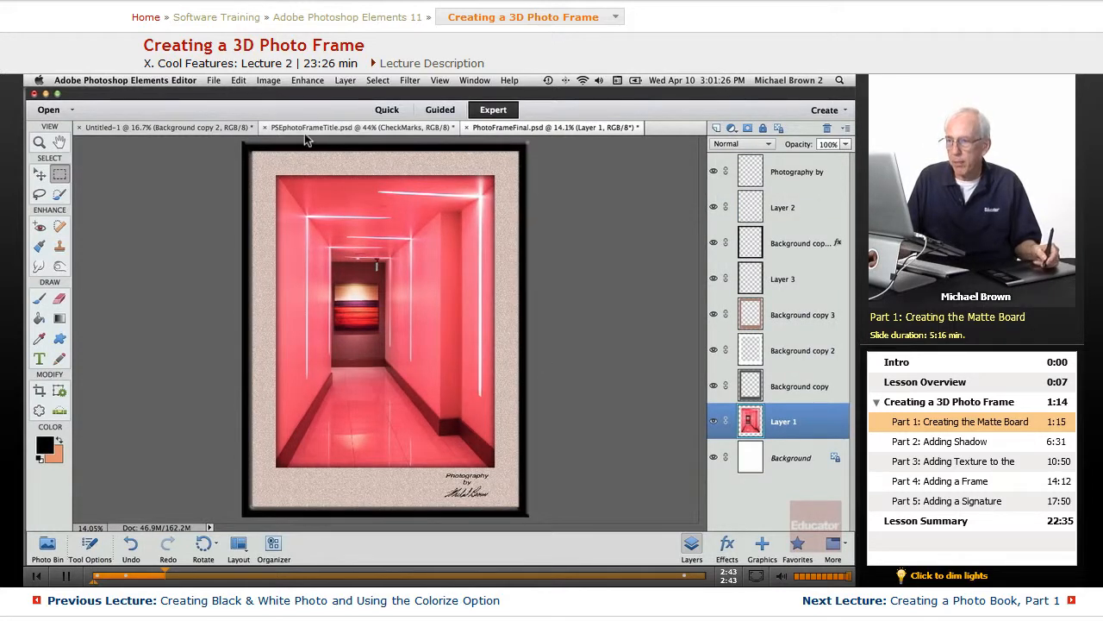
{"action": "left_click", "coordinate": [203, 129]}
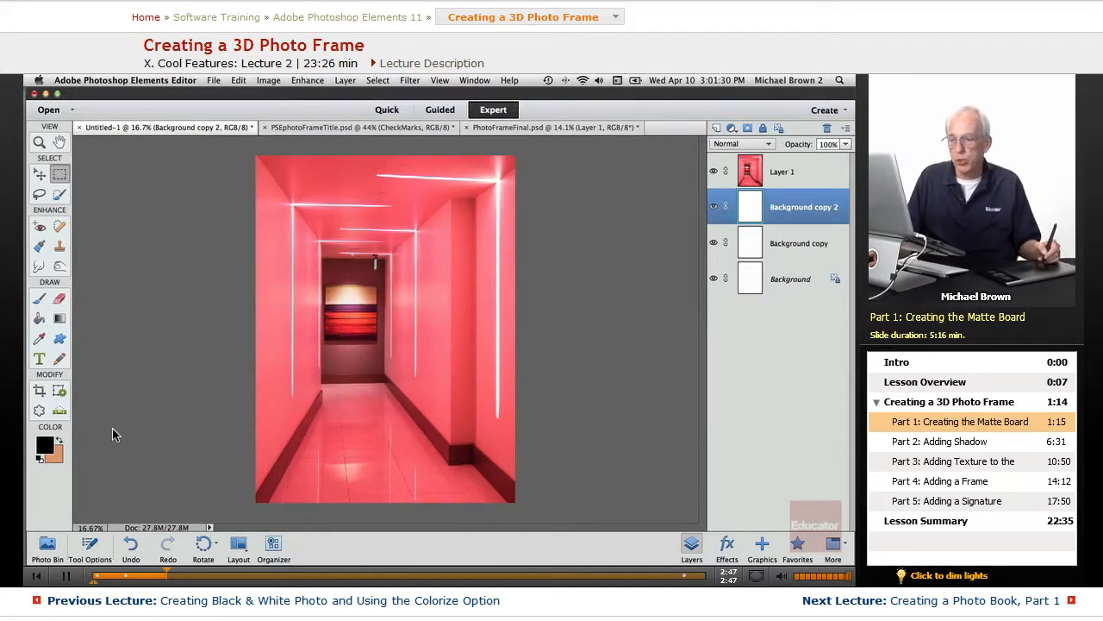
{"action": "left_click", "coordinate": [269, 82]}
{"action": "mouse_move", "coordinate": [345, 149]}
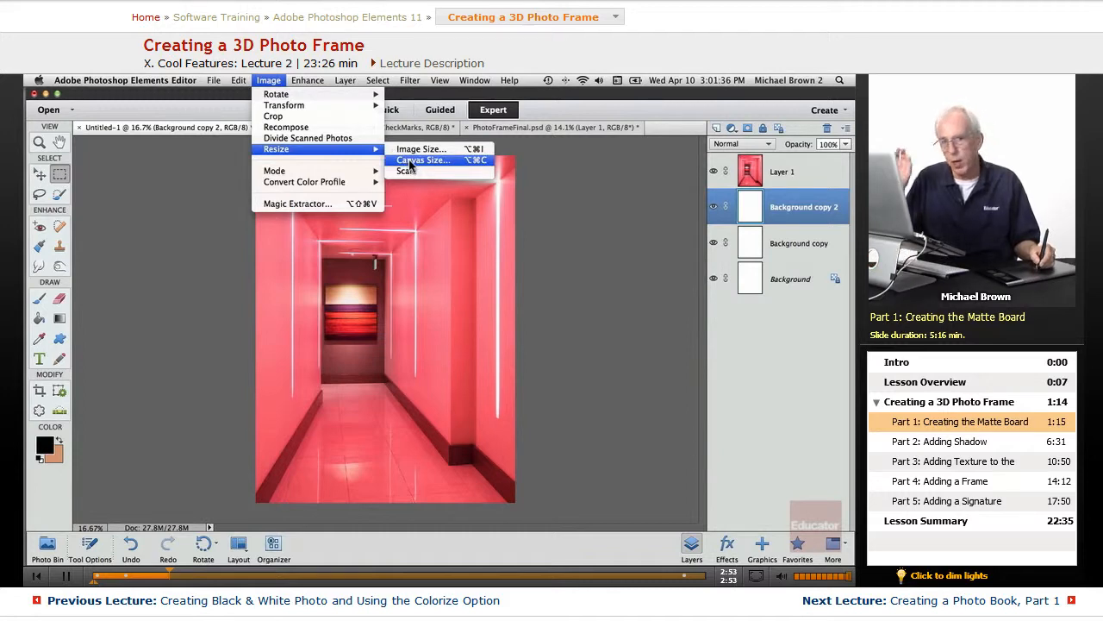
{"action": "left_click", "coordinate": [189, 185]}
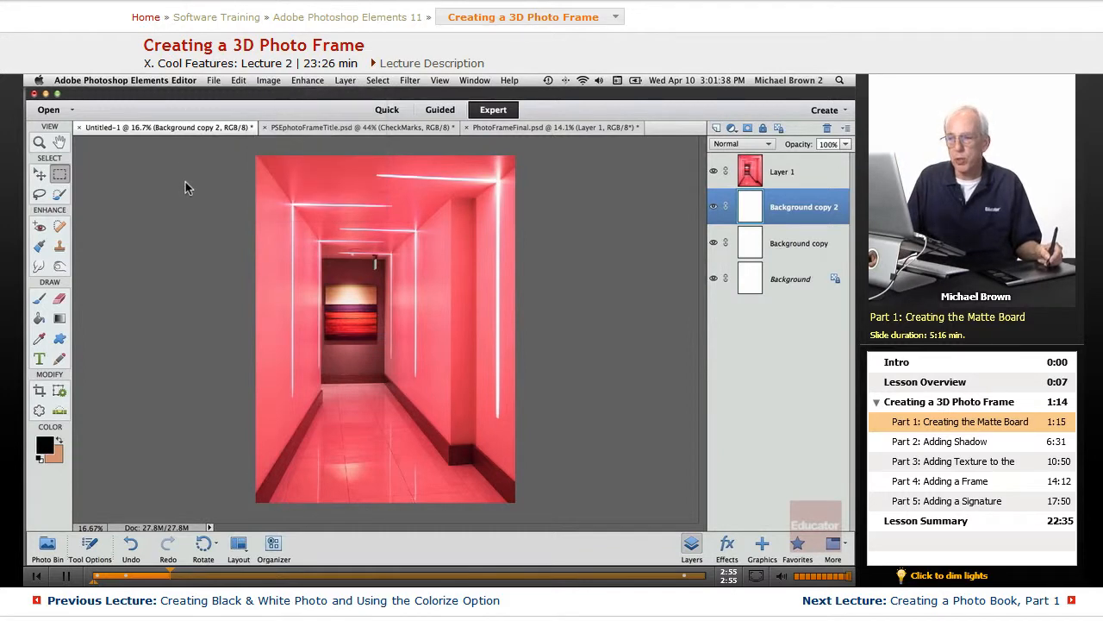
Step: Activate the Crop tool, make the bottom Background layer active and hide the tool options
{"action": "left_click", "coordinate": [39, 393]}
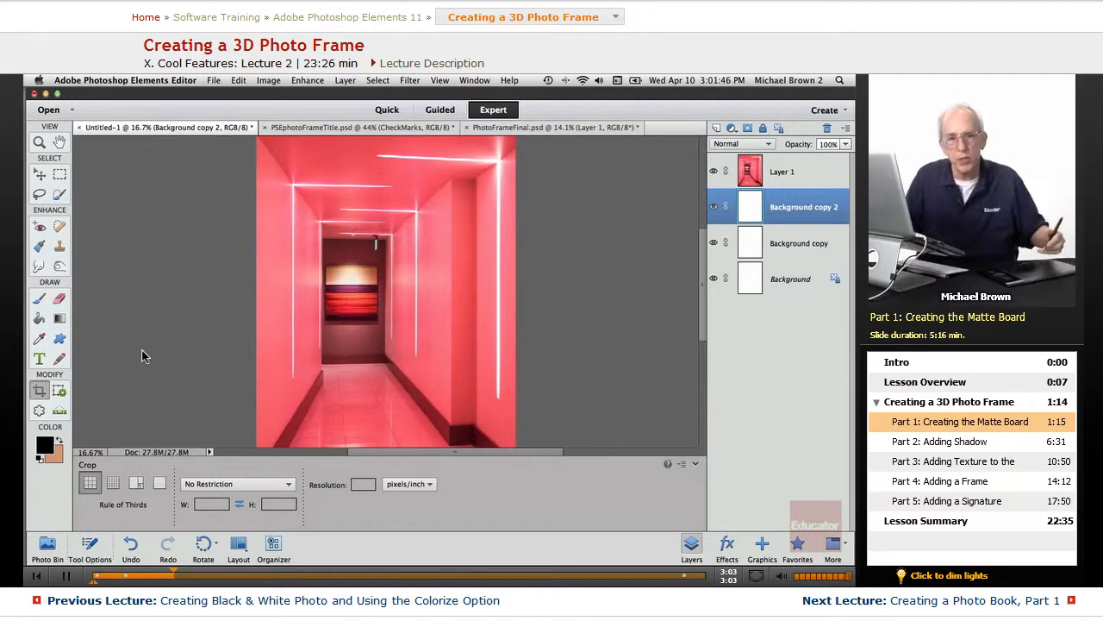
{"action": "left_click", "coordinate": [808, 276]}
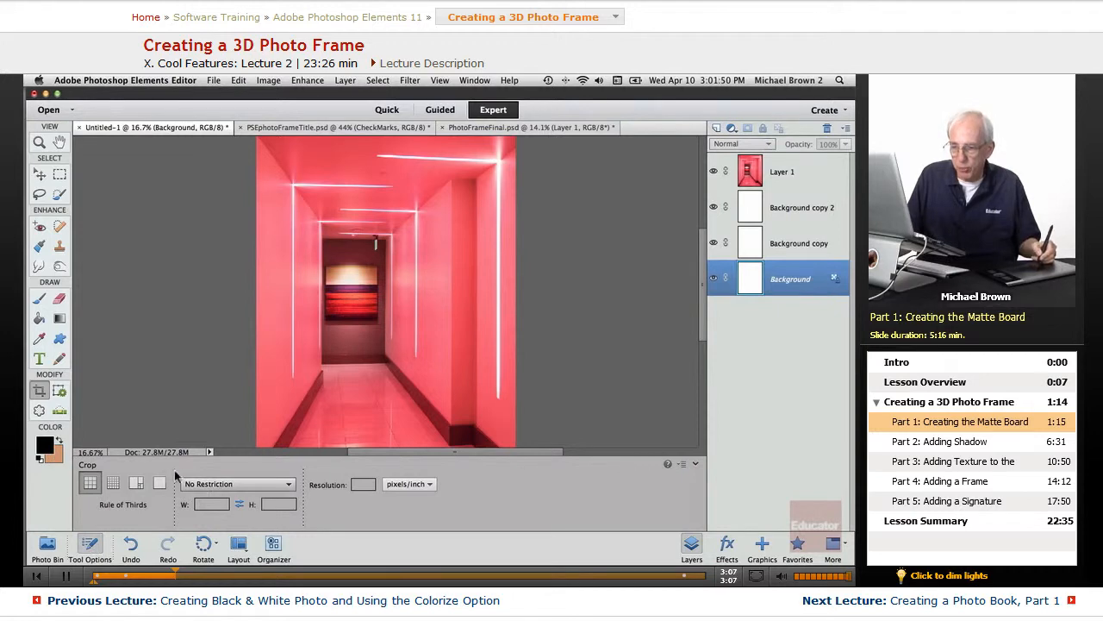
{"action": "left_click", "coordinate": [93, 545]}
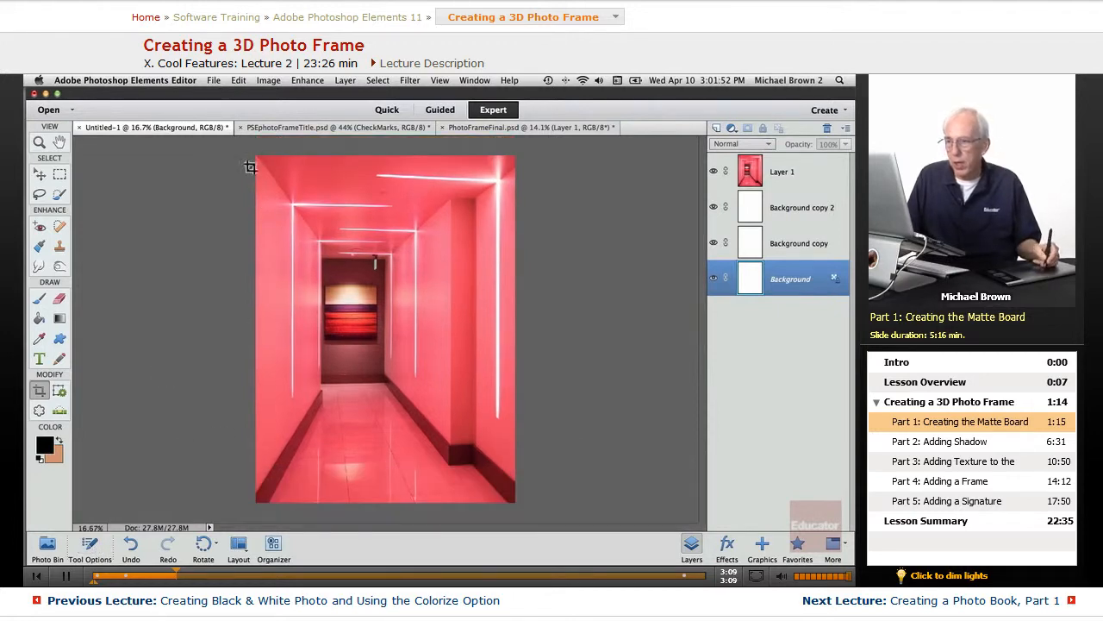
{"action": "left_click_drag", "start_coordinate": [245, 153], "coordinate": [518, 503]}
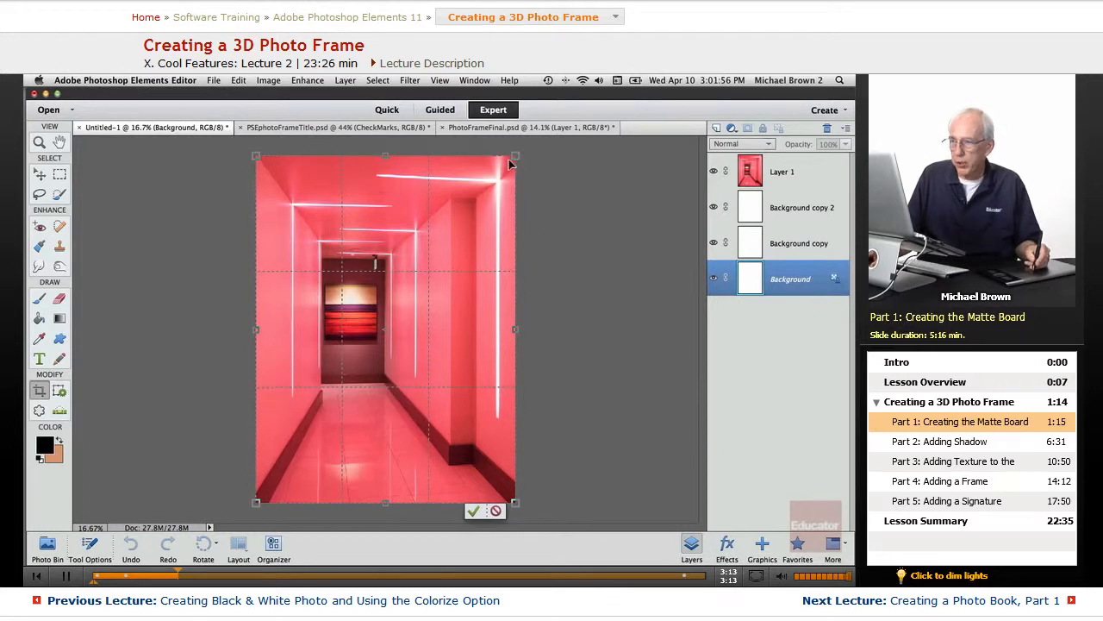
{"action": "left_click_drag", "start_coordinate": [515, 157], "coordinate": [630, 224]}
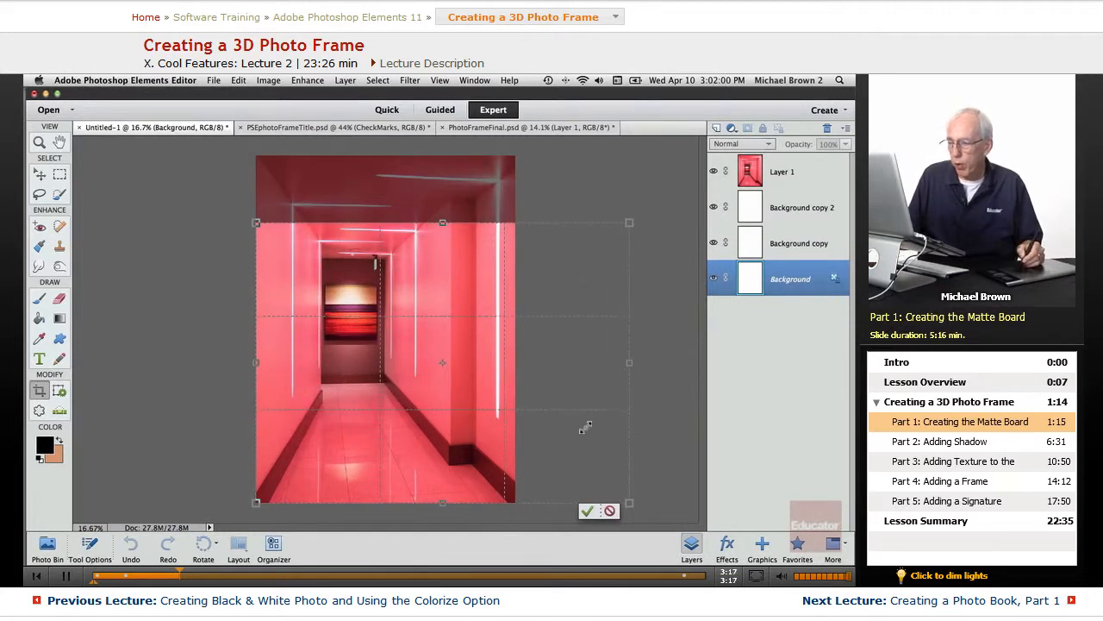
{"action": "key", "text": "Escape"}
{"action": "left_click_drag", "start_coordinate": [246, 148], "coordinate": [537, 505]}
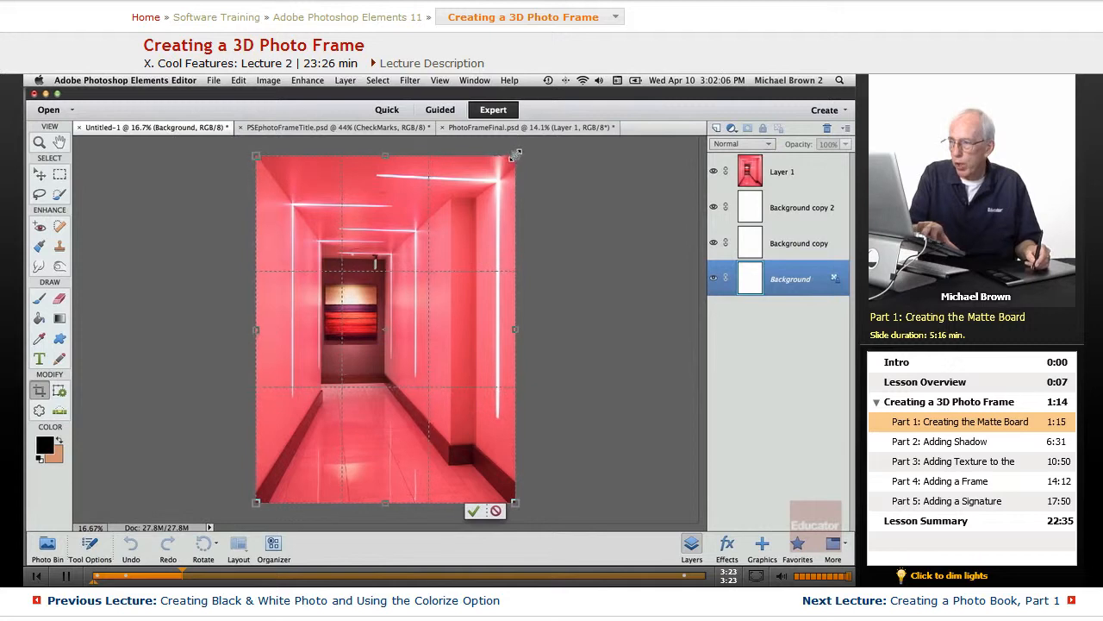
{"action": "left_click_drag", "start_coordinate": [515, 155], "coordinate": [517, 282]}
{"action": "key", "text": "Escape"}
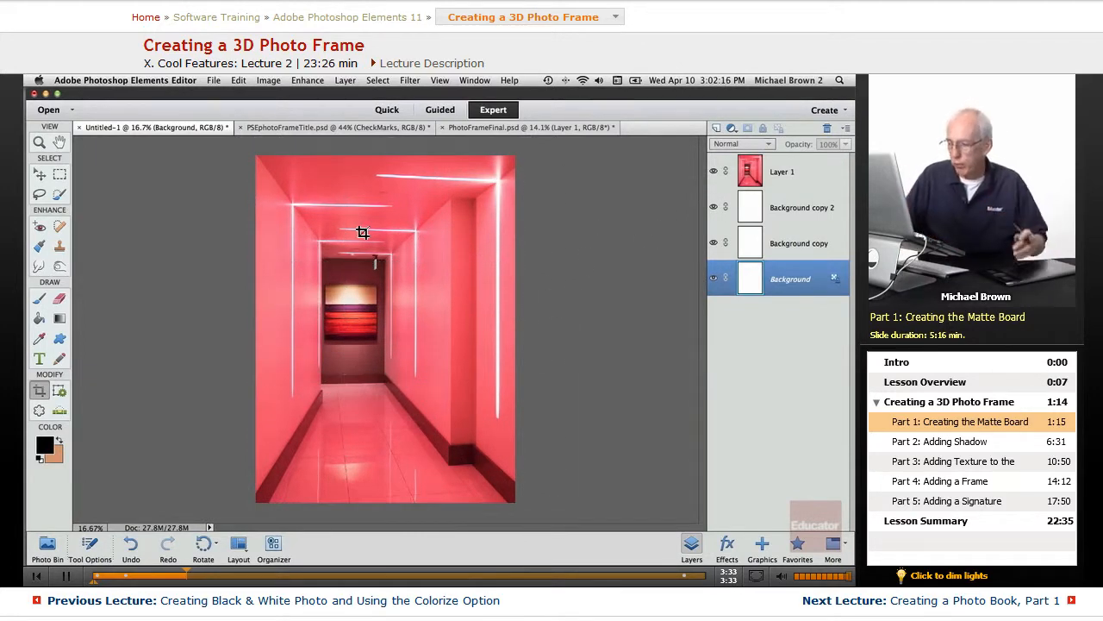
Step: Enlarge the canvas evenly around the photo with the Crop tool, then shift the crop frame down slightly for a deeper bottom margin
{"action": "key", "text": "super+minus"}
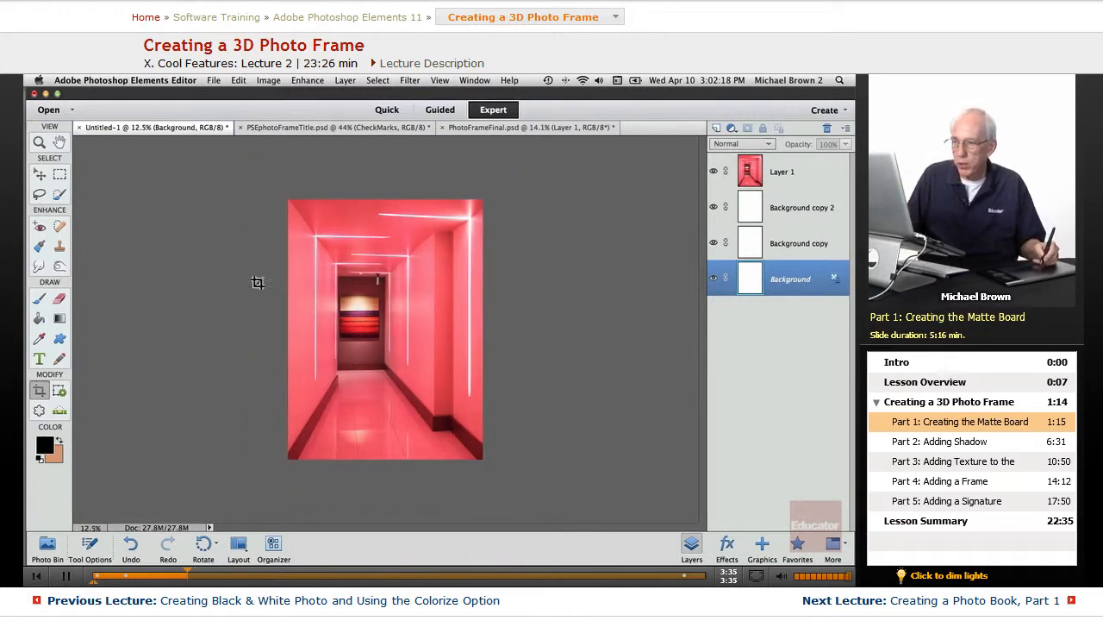
{"action": "left_click_drag", "start_coordinate": [276, 192], "coordinate": [486, 467]}
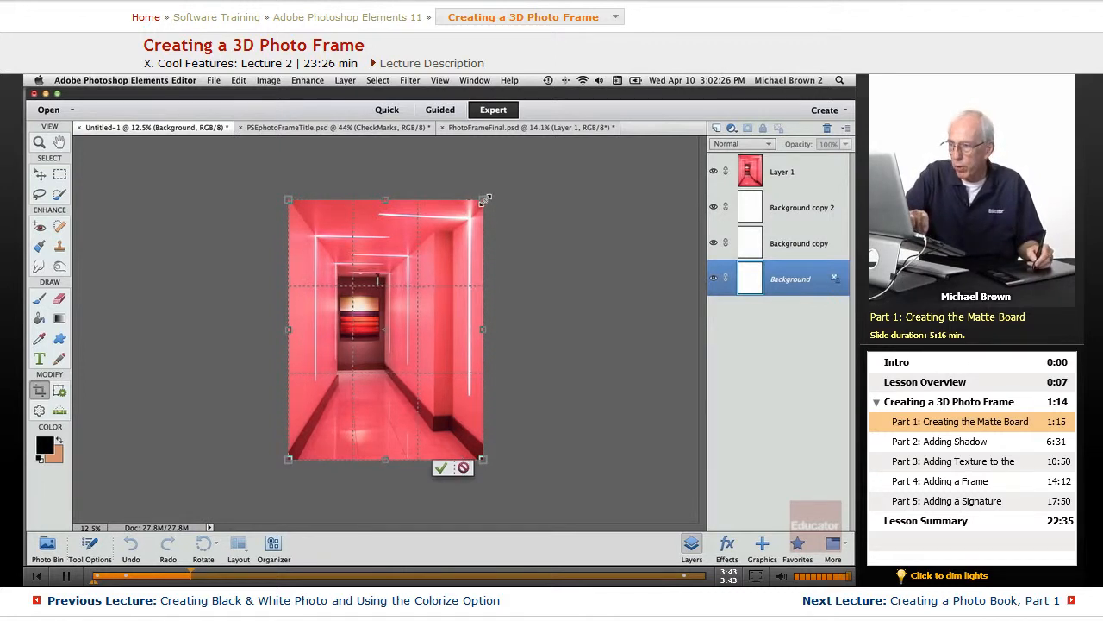
{"action": "left_click_drag", "start_coordinate": [485, 200], "coordinate": [516, 174]}
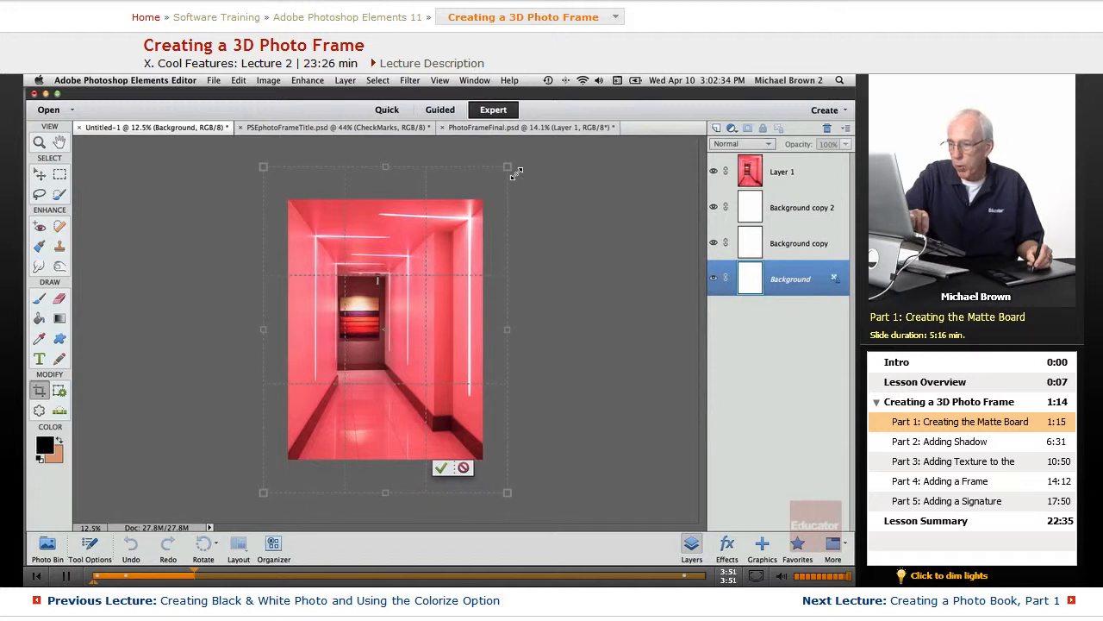
{"action": "left_click_drag", "start_coordinate": [517, 173], "coordinate": [516, 174]}
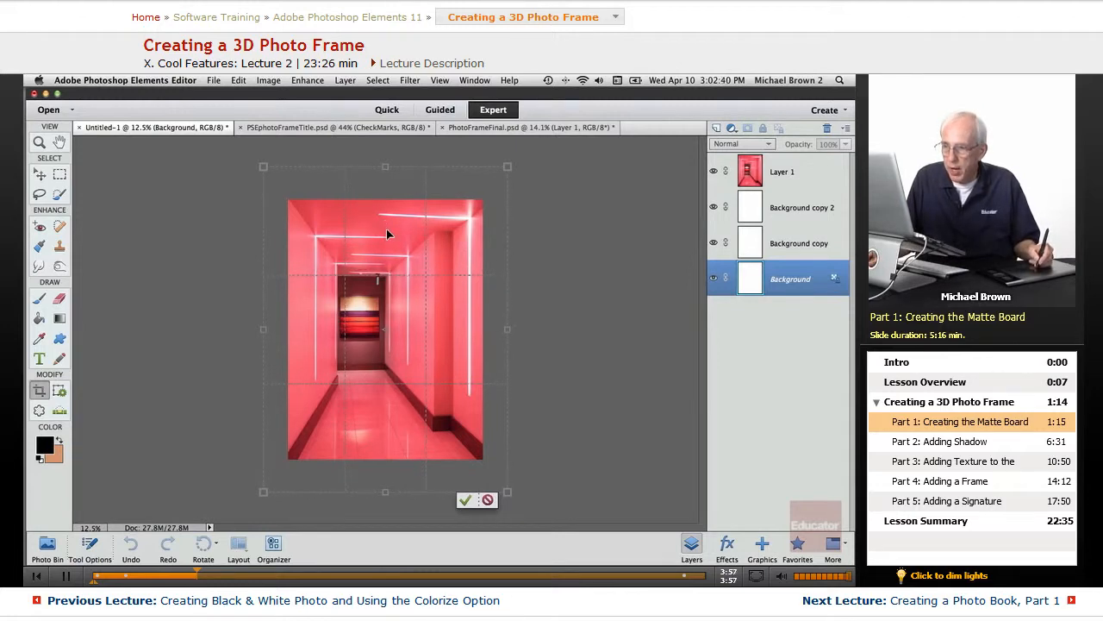
{"action": "left_click_drag", "start_coordinate": [385, 233], "coordinate": [385, 240]}
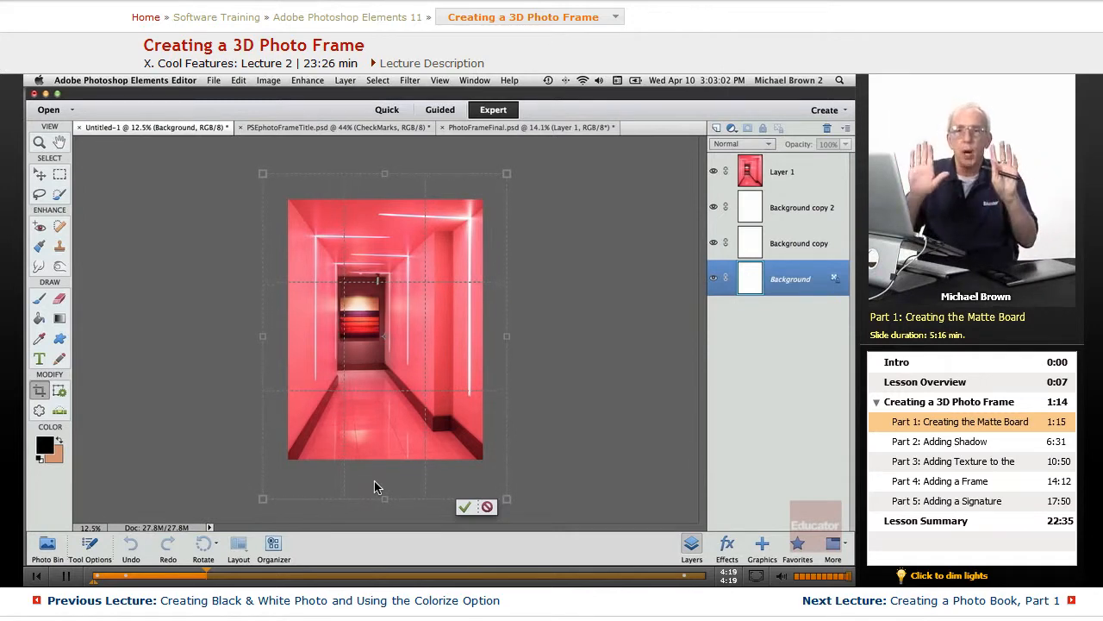
{"action": "left_click", "coordinate": [464, 507]}
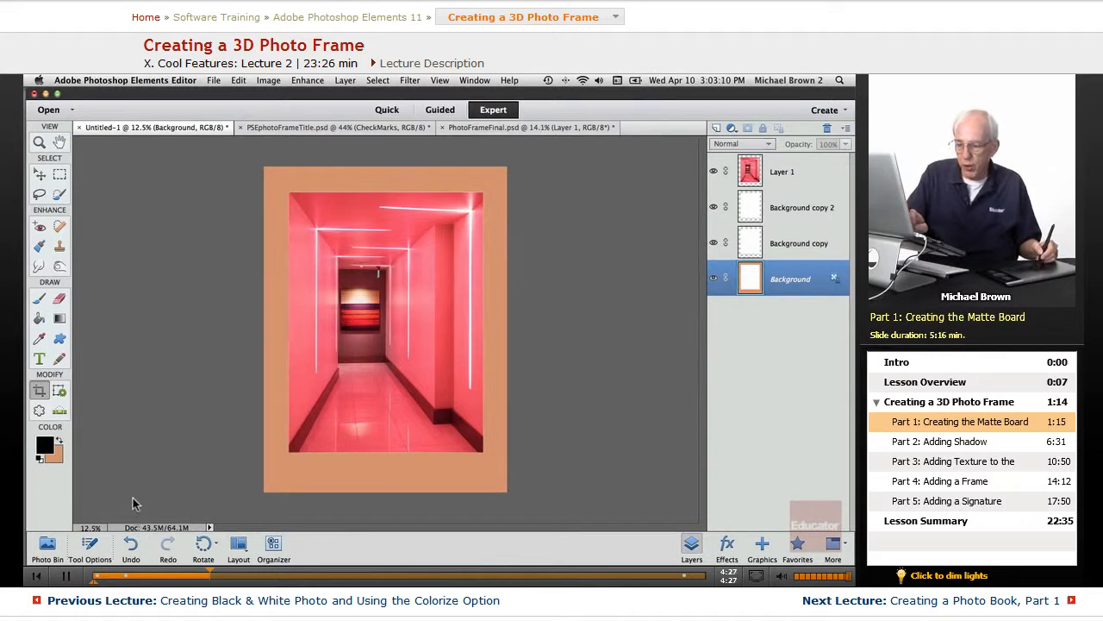
Step: Reset the colours to default, swap them to make white the foreground, and fill the Background layer with white
{"action": "key", "text": "d"}
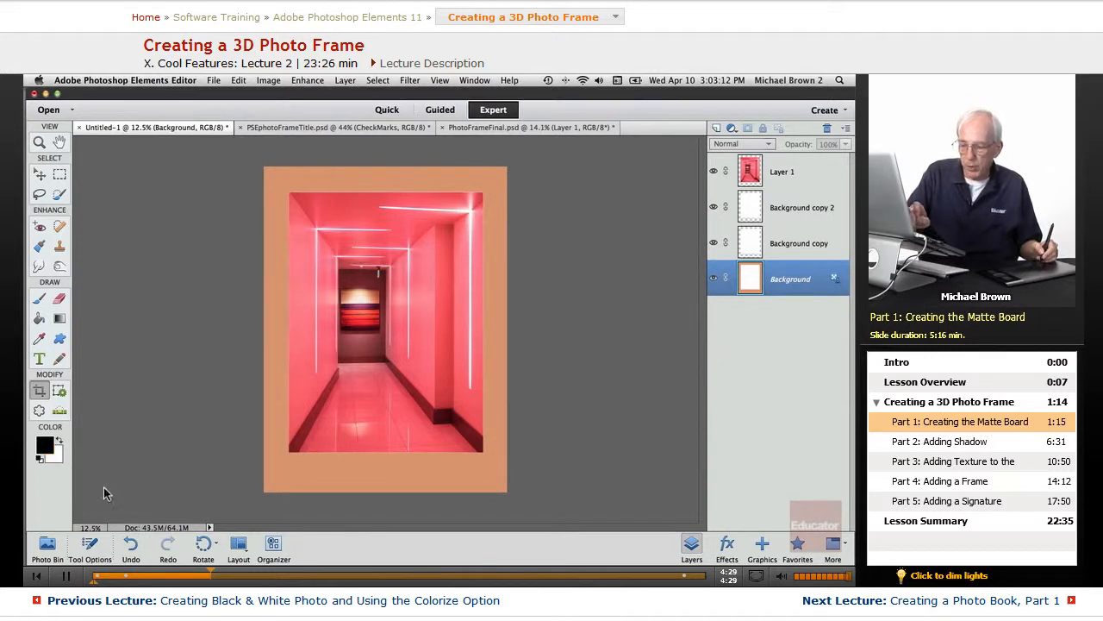
{"action": "key", "text": "x"}
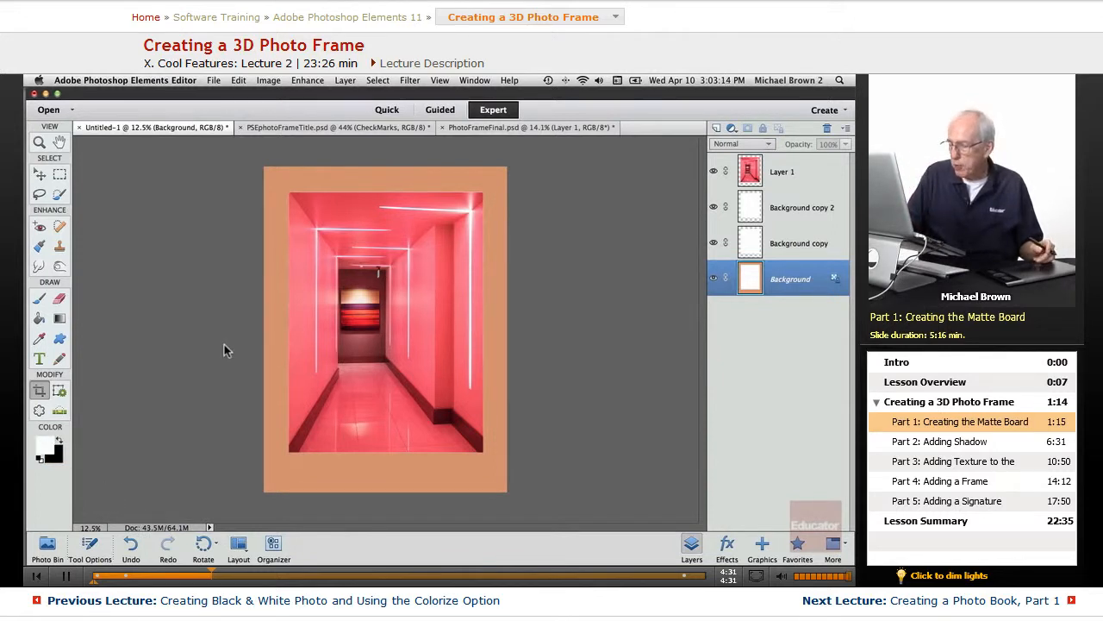
{"action": "key", "text": "alt+BackSpace"}
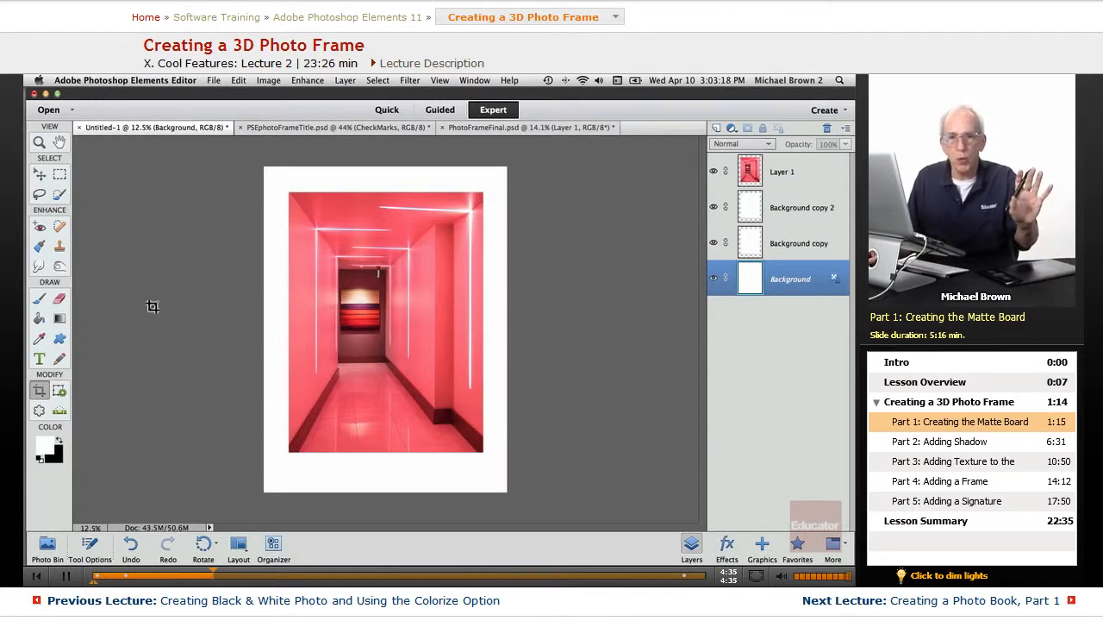
Step: Revert the document to the second Layer Via Copy state in the history, undoing the crop and the fill
{"action": "key", "text": "F10"}
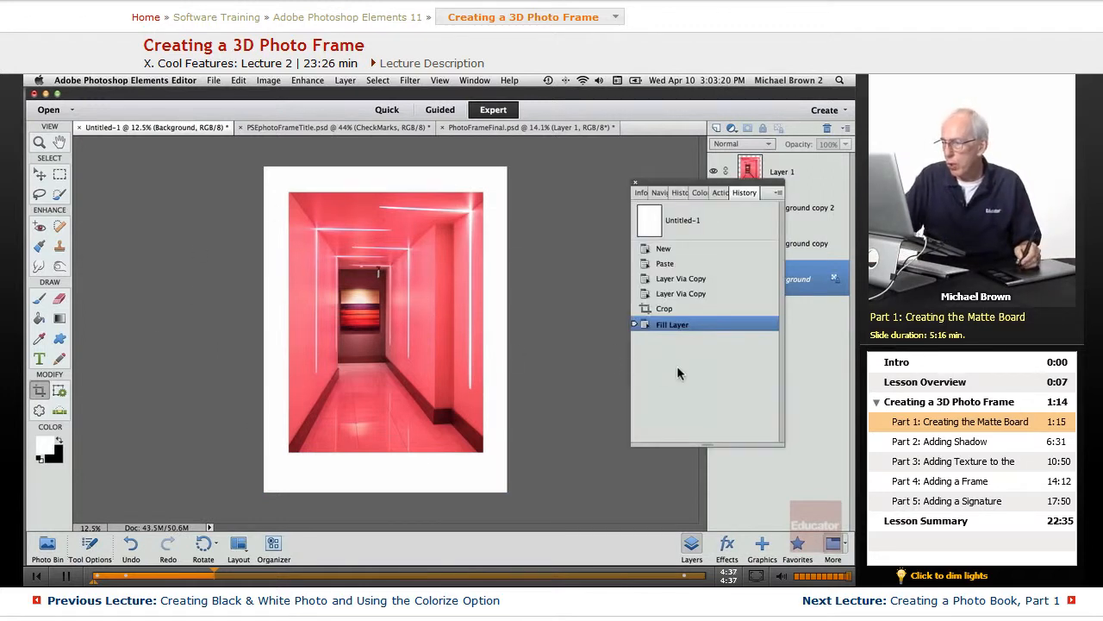
{"action": "left_click", "coordinate": [667, 294]}
{"action": "key", "text": "F10"}
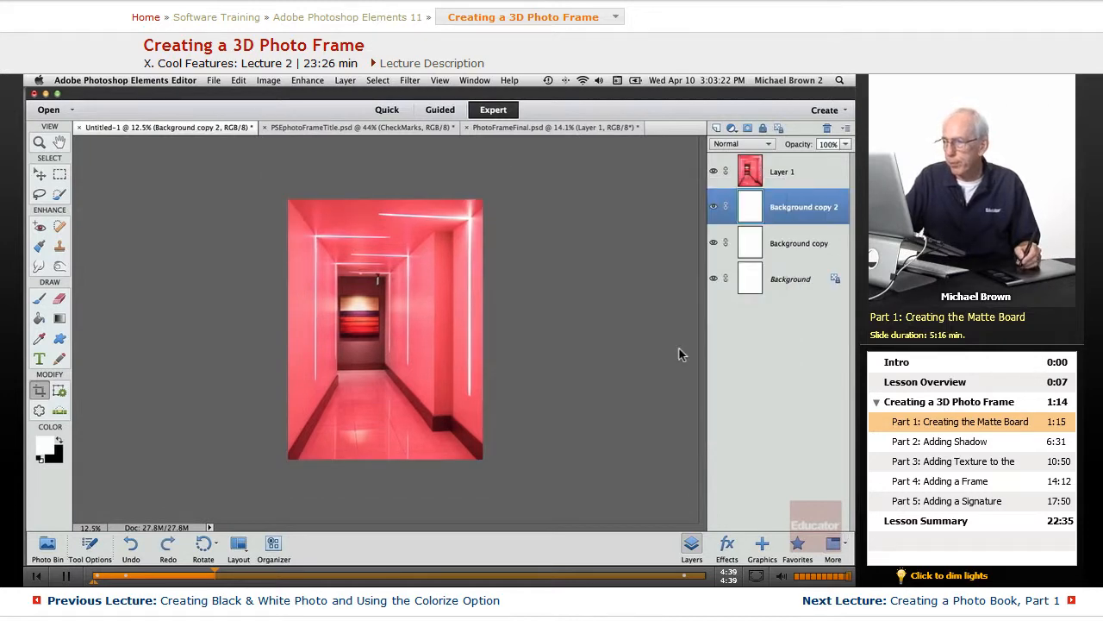
Step: Check the canvas width and height in Canvas Size with Relative turned off, and leave without applying changes
{"action": "left_click", "coordinate": [270, 81]}
{"action": "mouse_move", "coordinate": [336, 149]}
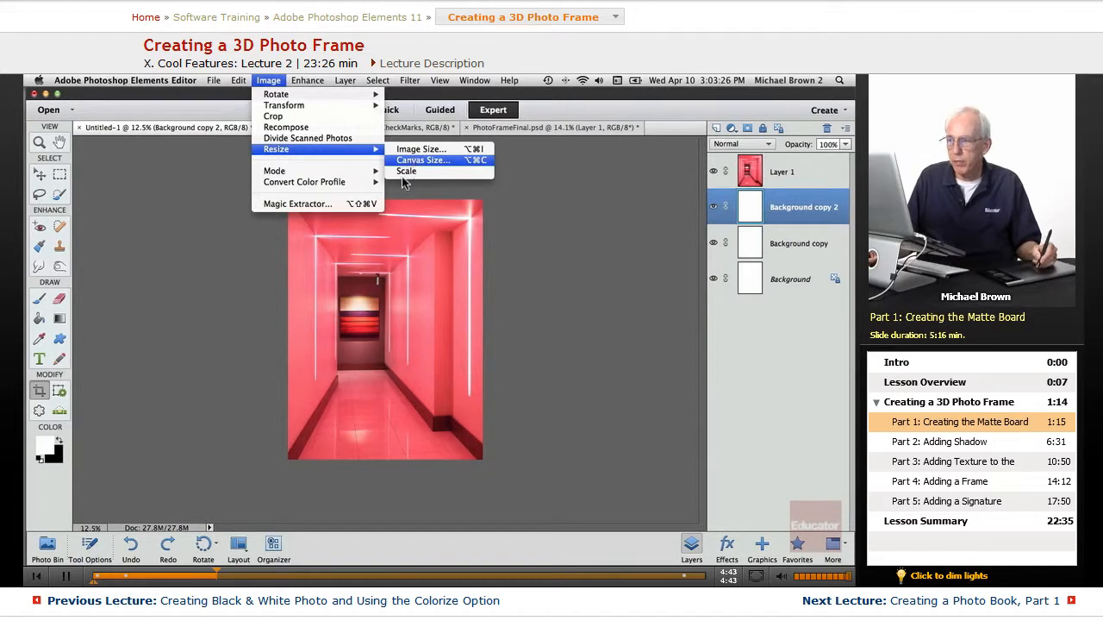
{"action": "left_click", "coordinate": [420, 160]}
{"action": "left_click", "coordinate": [655, 372]}
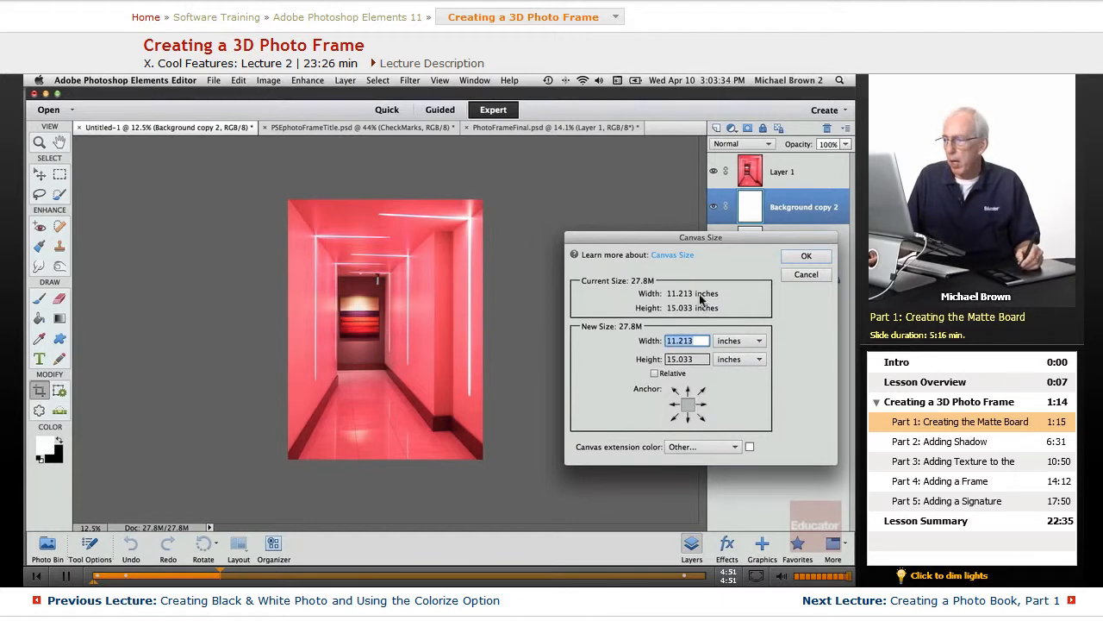
{"action": "left_click", "coordinate": [806, 274]}
Step: Check the photo's pixel dimensions, document size and resolution in Image Size, leaving all values as they are
{"action": "left_click", "coordinate": [268, 80]}
{"action": "mouse_move", "coordinate": [345, 149]}
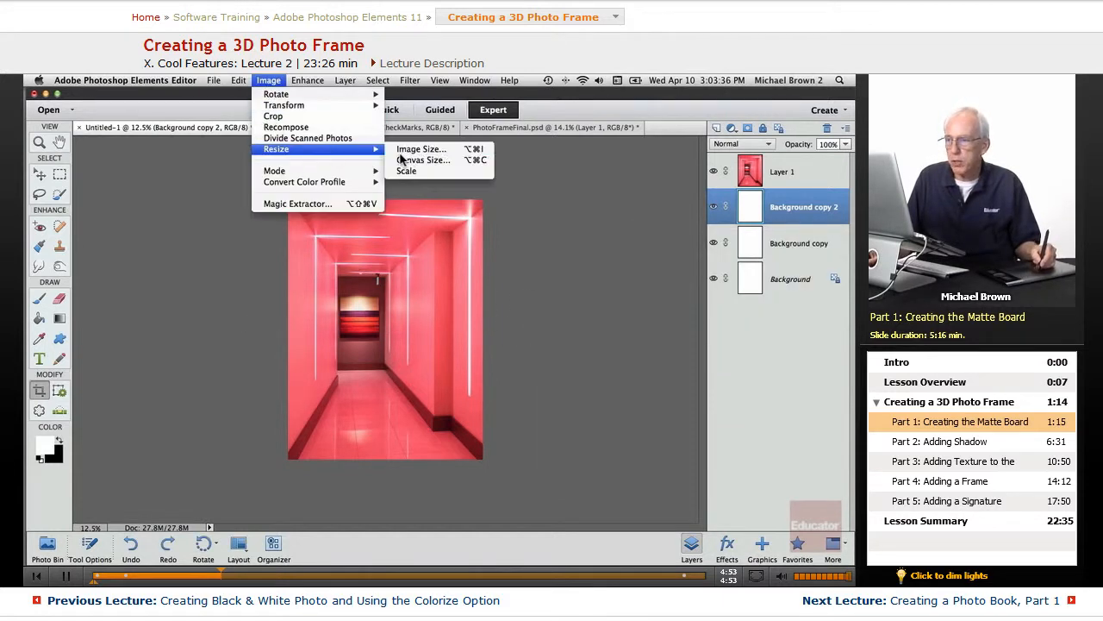
{"action": "left_click", "coordinate": [416, 149]}
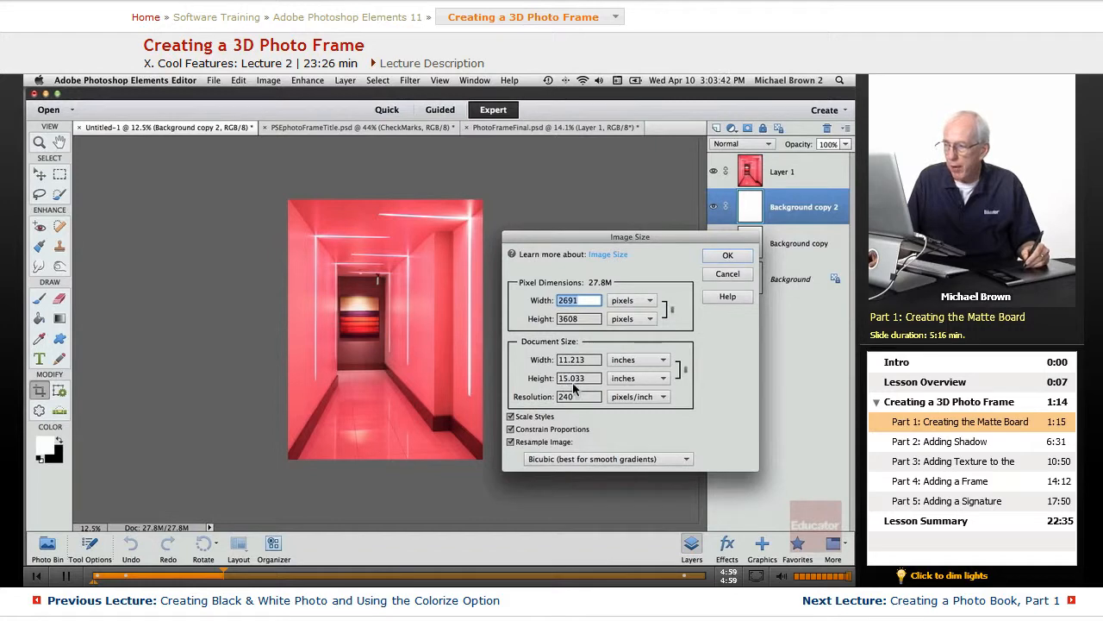
{"action": "left_click", "coordinate": [716, 259]}
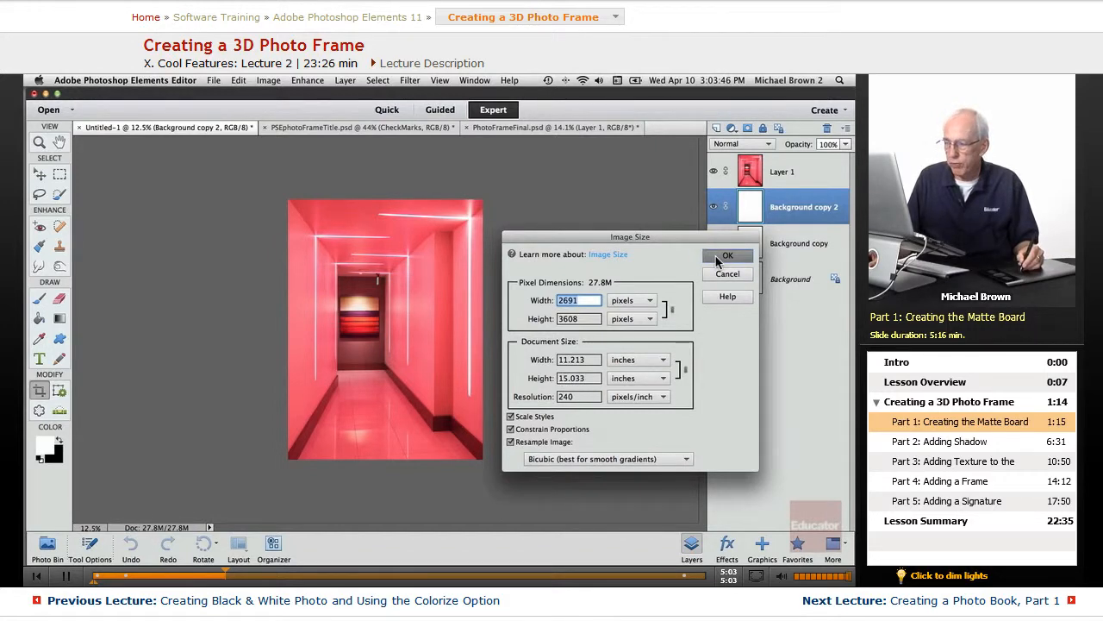
Step: Extend the canvas by 3 inches in both width and height, using Relative sizing with a centred anchor
{"action": "left_click", "coordinate": [268, 81]}
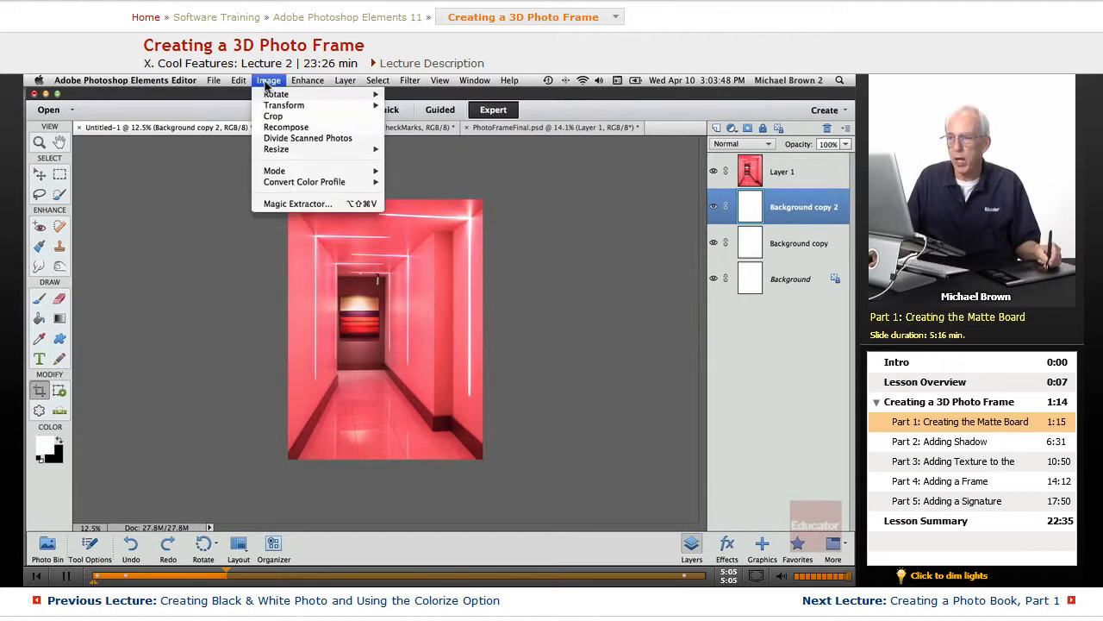
{"action": "mouse_move", "coordinate": [366, 150]}
{"action": "left_click", "coordinate": [409, 161]}
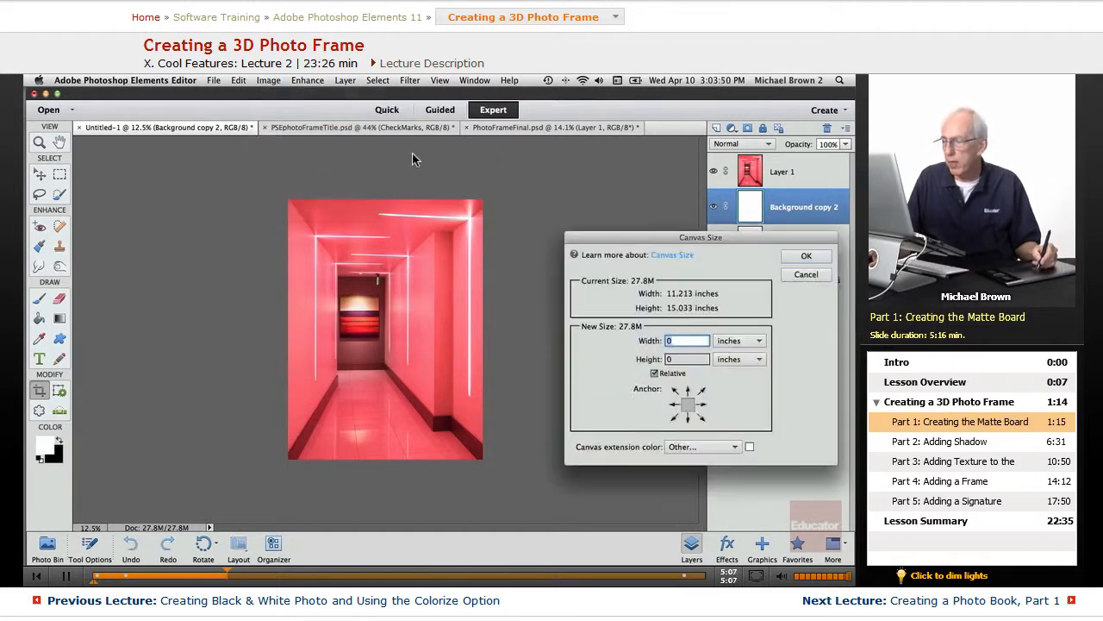
{"action": "left_click", "coordinate": [655, 373]}
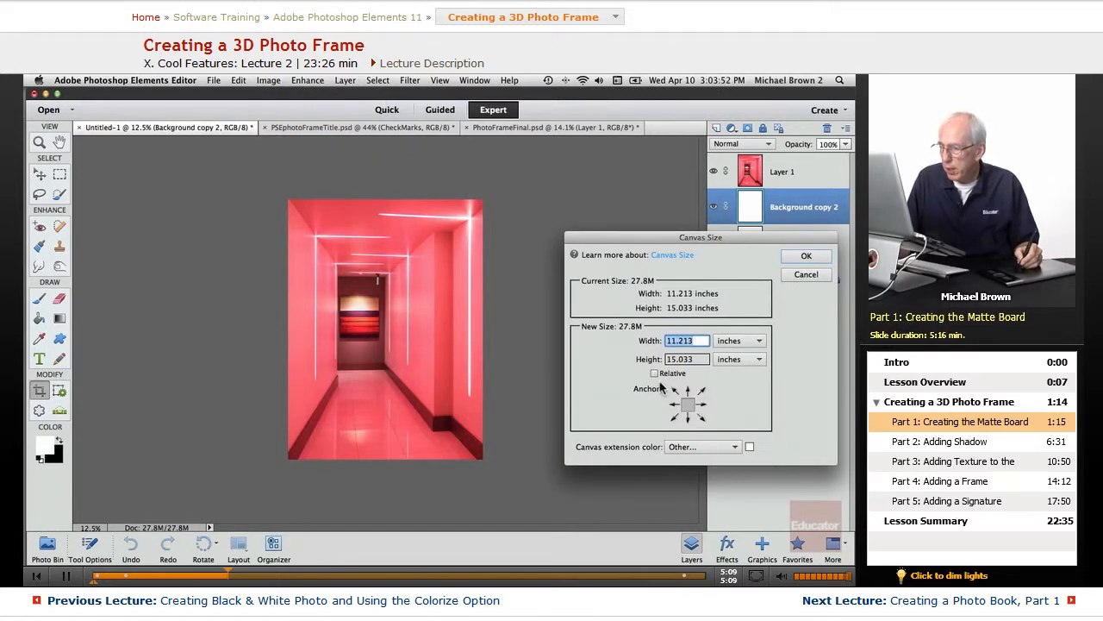
{"action": "left_click", "coordinate": [654, 374]}
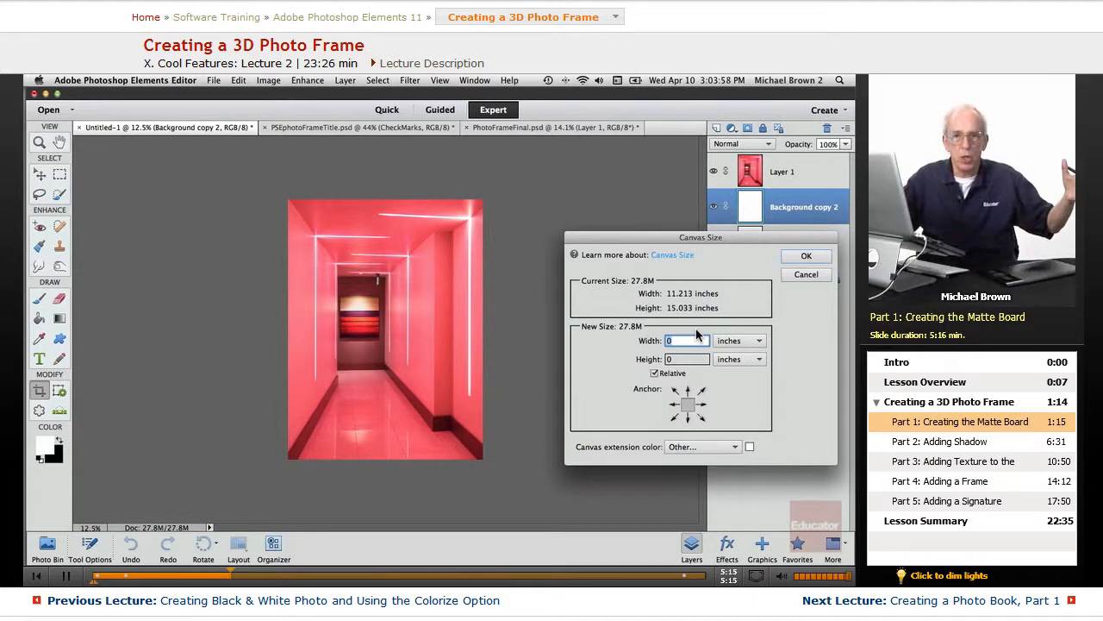
{"action": "type", "text": "3"}
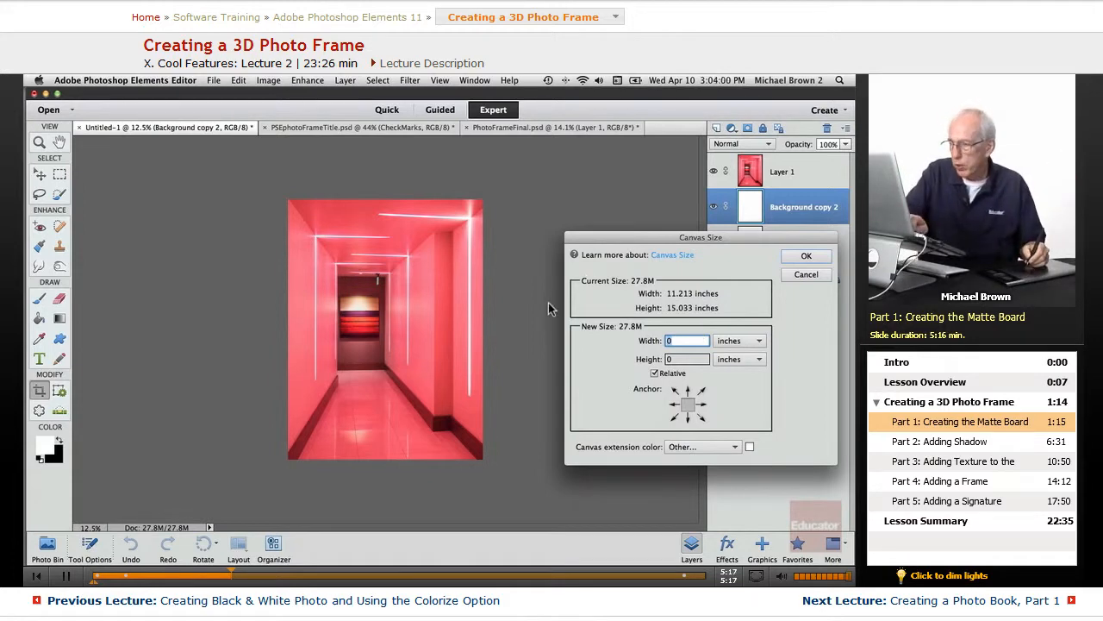
{"action": "double_click", "coordinate": [675, 360]}
{"action": "type", "text": "3"}
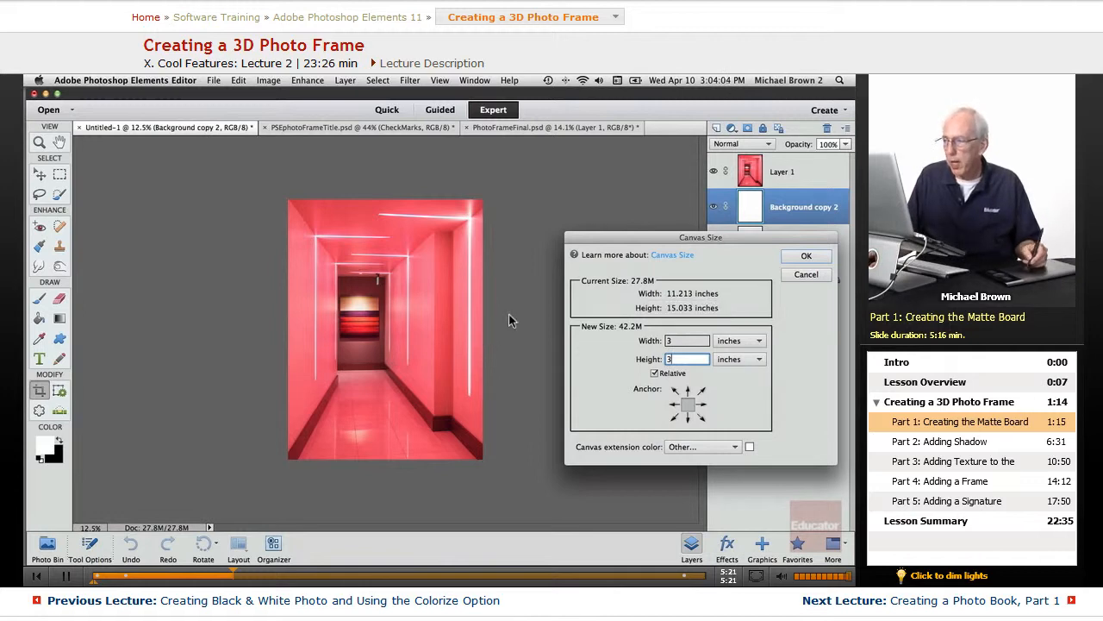
{"action": "left_click", "coordinate": [806, 255]}
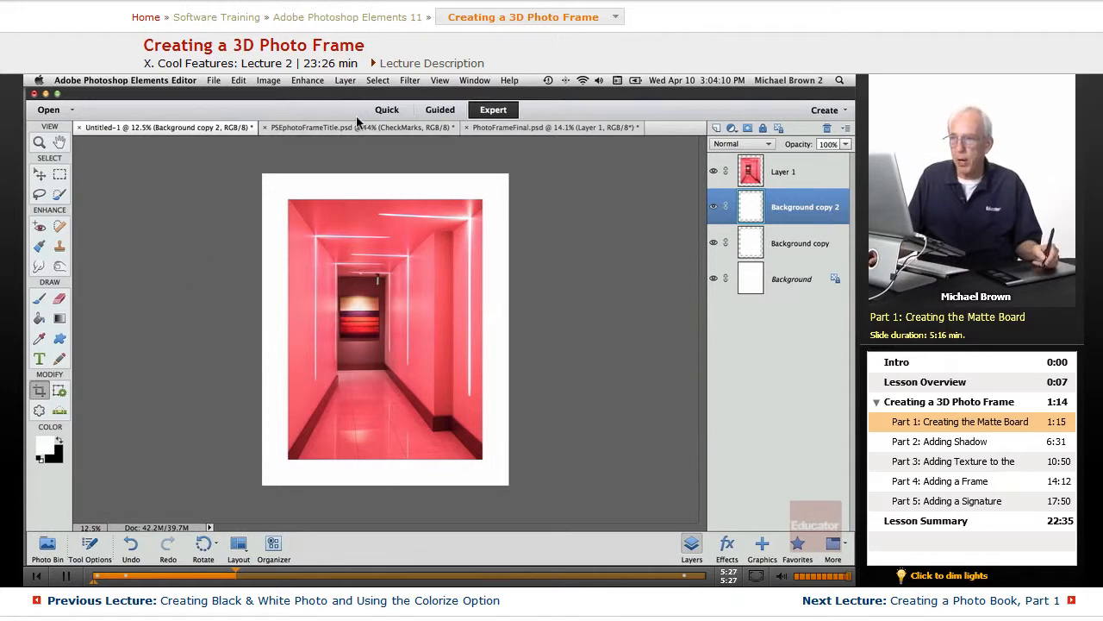
Step: Set up another Canvas Size change with the anchor at top centre and Relative turned off
{"action": "left_click", "coordinate": [269, 82]}
{"action": "mouse_move", "coordinate": [284, 146]}
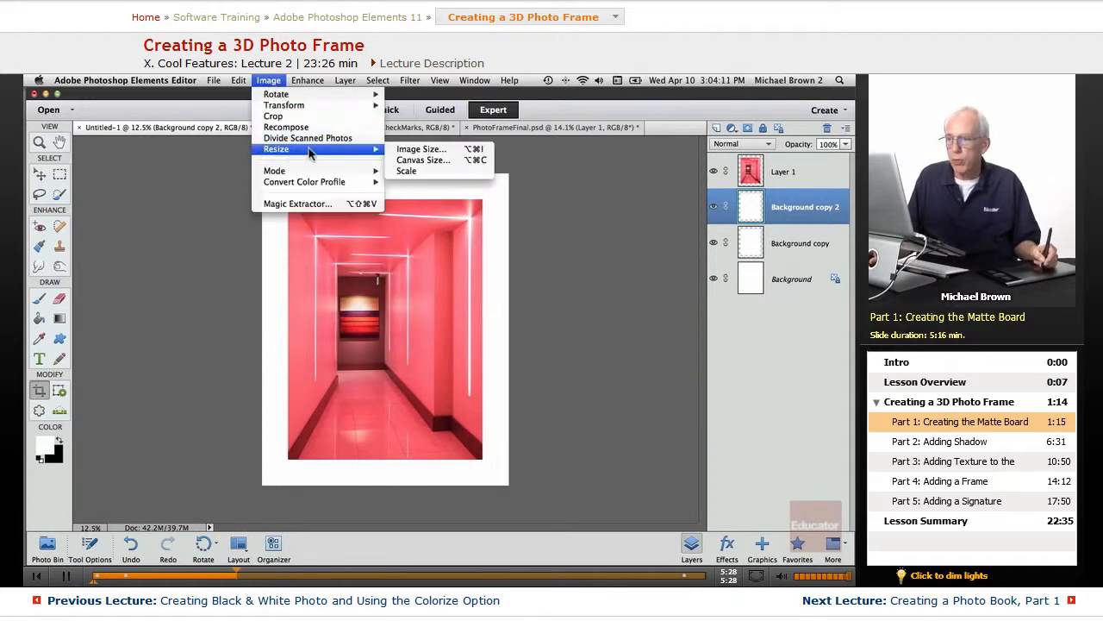
{"action": "left_click", "coordinate": [405, 159]}
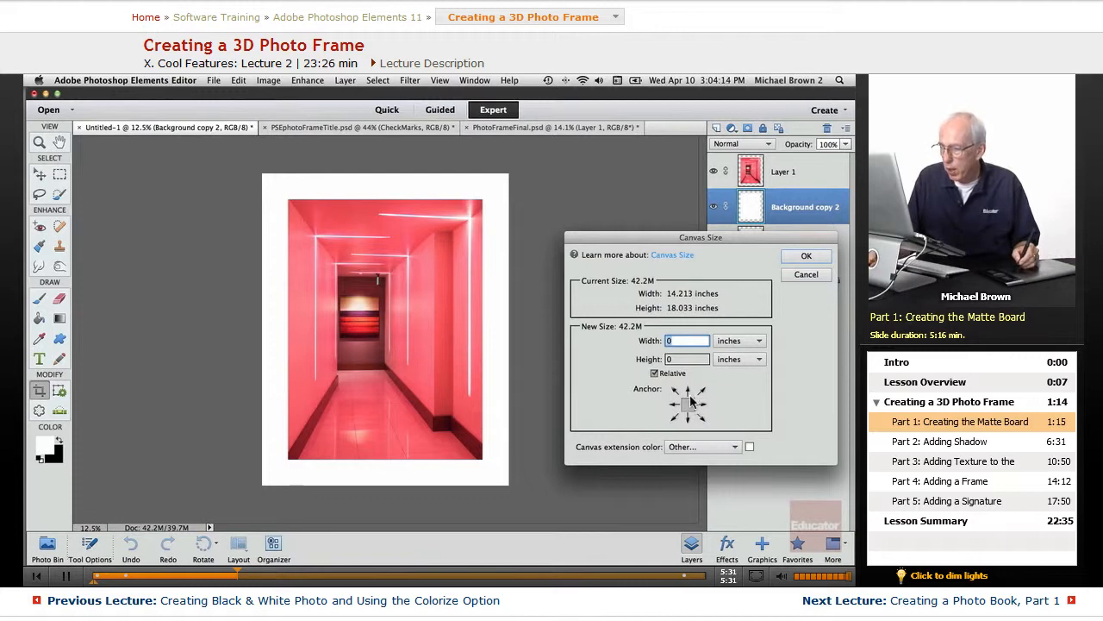
{"action": "left_click", "coordinate": [689, 393]}
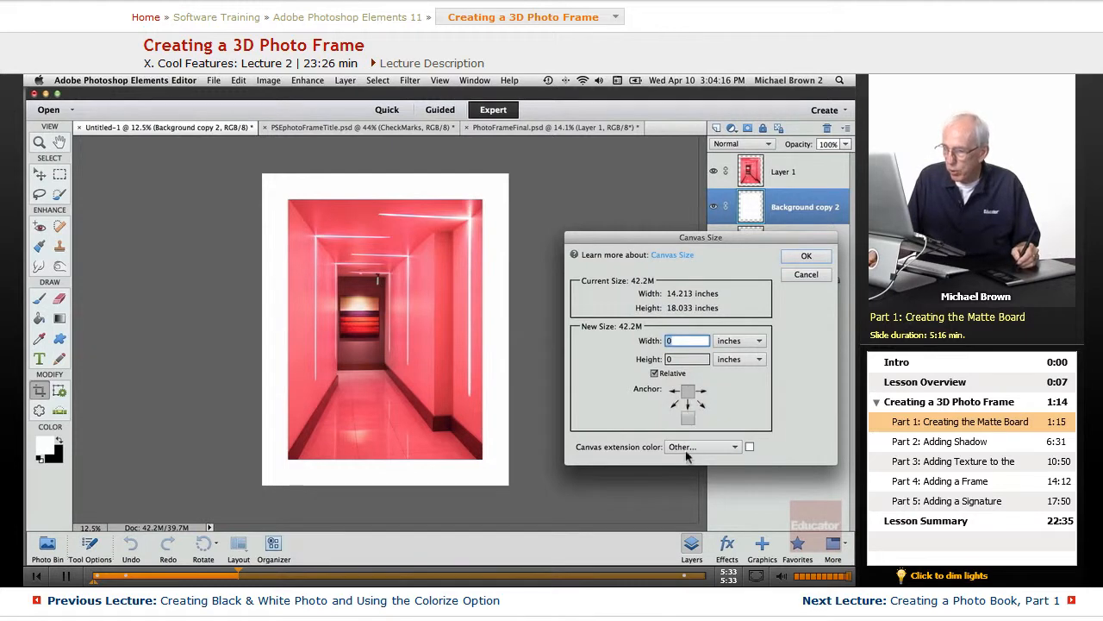
{"action": "left_click", "coordinate": [654, 372]}
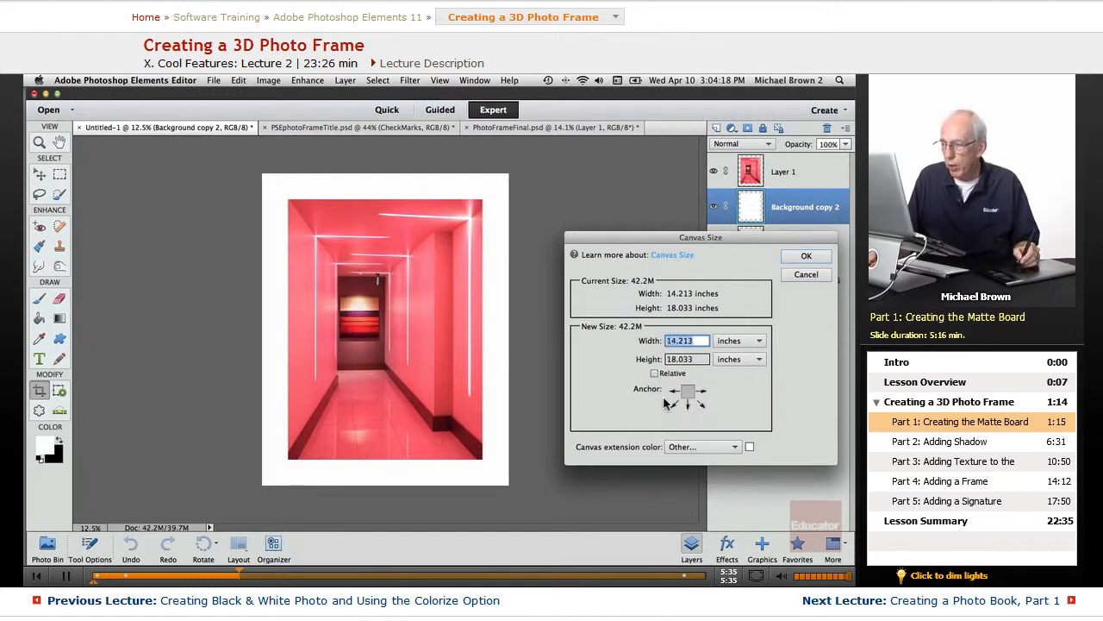